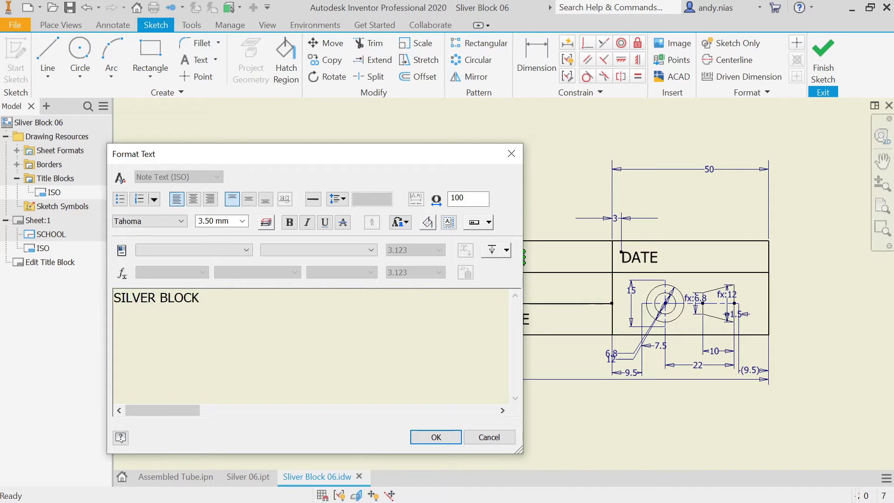
Apply the SILVER BLOCK 6 title text, finish the title block sketch and save the edits to the ISO title block
{"action": "left_click", "coordinate": [445, 434]}
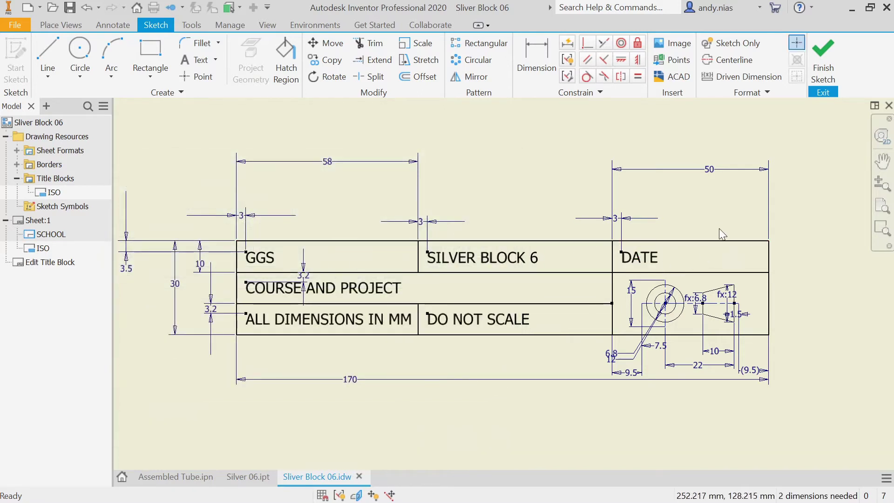
{"action": "left_click", "coordinate": [829, 69]}
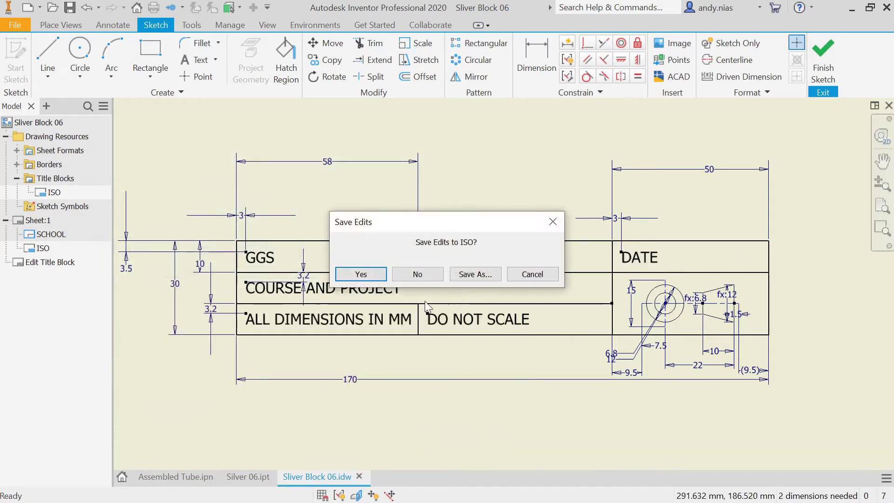
{"action": "left_click", "coordinate": [361, 274]}
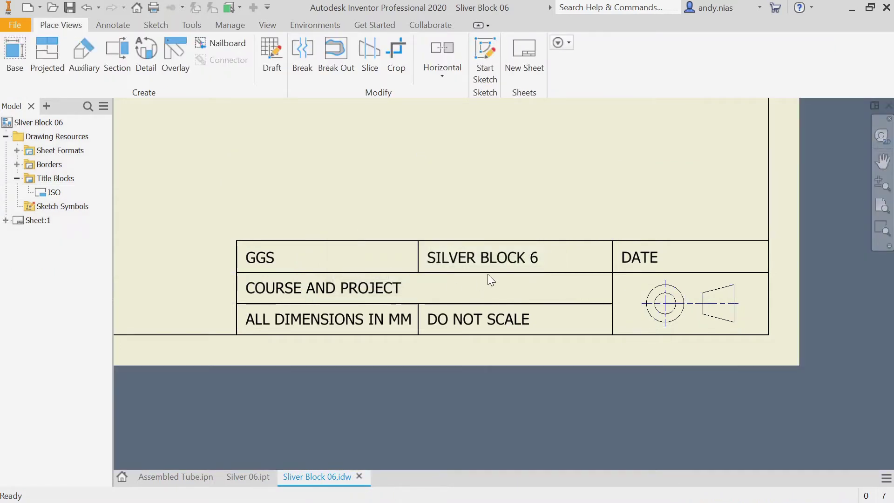
Start a base view on the sheet with Silver 06.ipt as the source model, checking the list of available files
{"action": "scroll", "coordinate": [489, 277], "scroll_direction": "down", "scroll_amount": 5}
{"action": "mouse_move", "coordinate": [491, 282]}
{"action": "middle_mouse_down"}
{"action": "mouse_move", "coordinate": [579, 370]}
{"action": "mouse_move", "coordinate": [576, 409]}
{"action": "middle_mouse_up"}
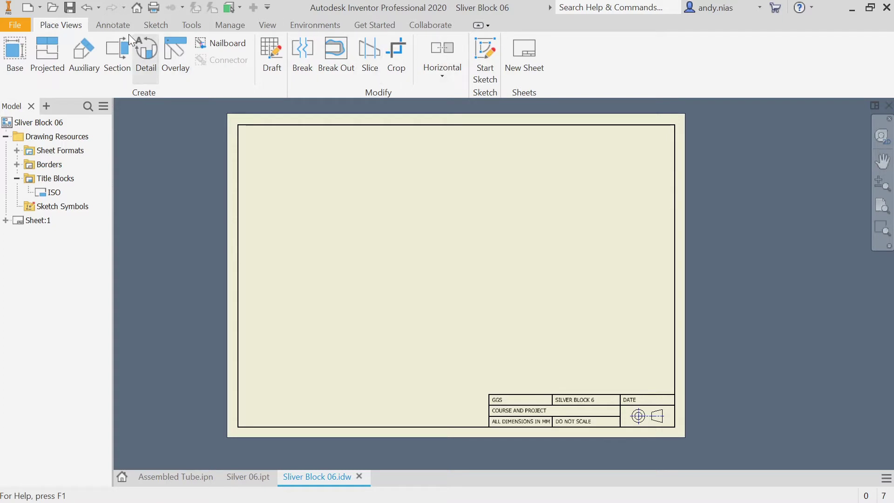
{"action": "left_click", "coordinate": [13, 56]}
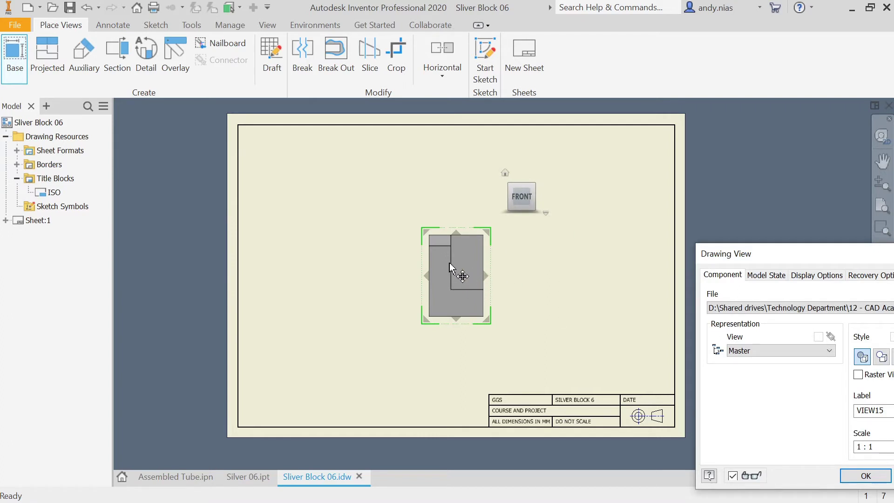
{"action": "left_click_drag", "start_coordinate": [774, 258], "coordinate": [636, 147]}
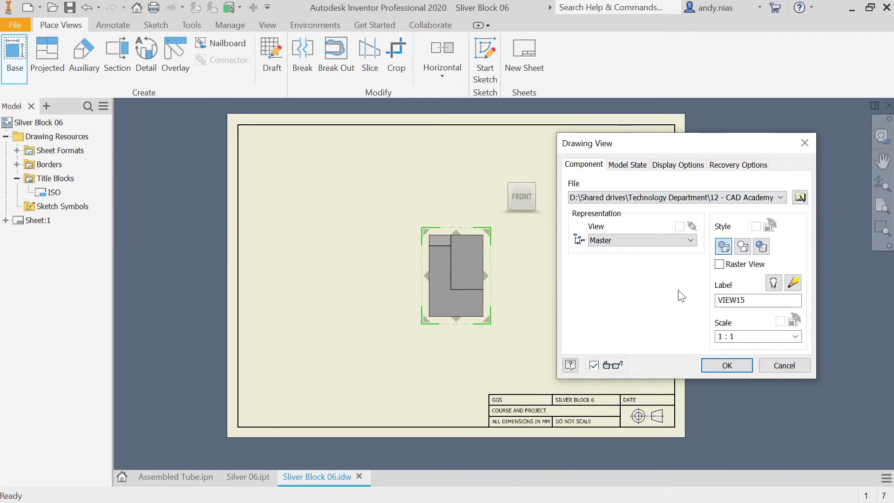
{"action": "left_click", "coordinate": [780, 197]}
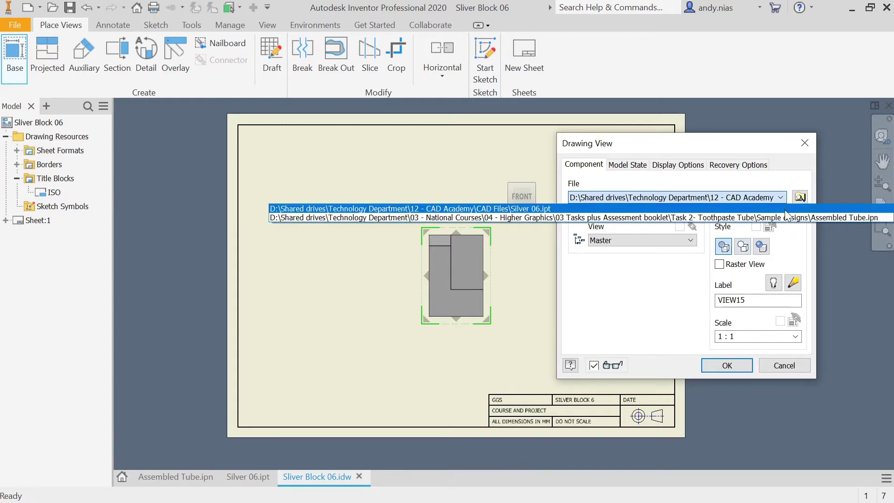
{"action": "left_click", "coordinate": [782, 197]}
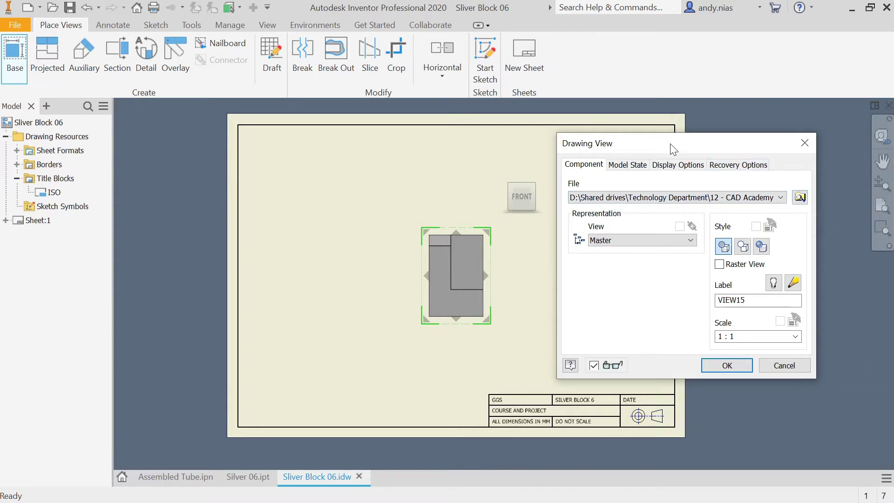
{"action": "left_click_drag", "start_coordinate": [671, 145], "coordinate": [716, 133]}
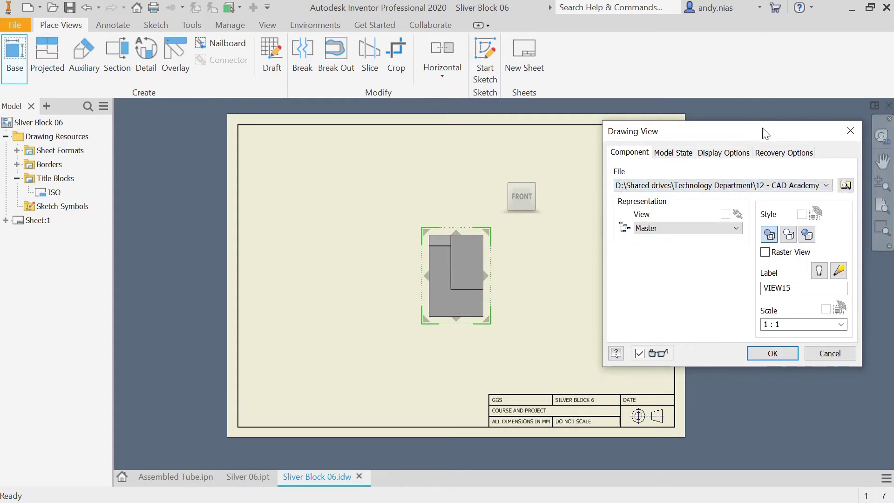
{"action": "left_click_drag", "start_coordinate": [766, 134], "coordinate": [696, 116]}
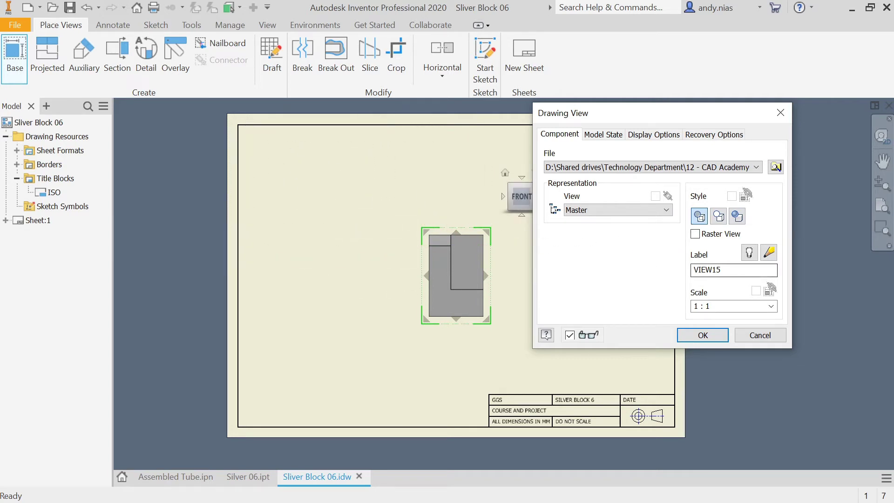
Try a 1:2 scale for the base view and return it to 1:1
{"action": "left_click_drag", "start_coordinate": [698, 270], "coordinate": [721, 270]}
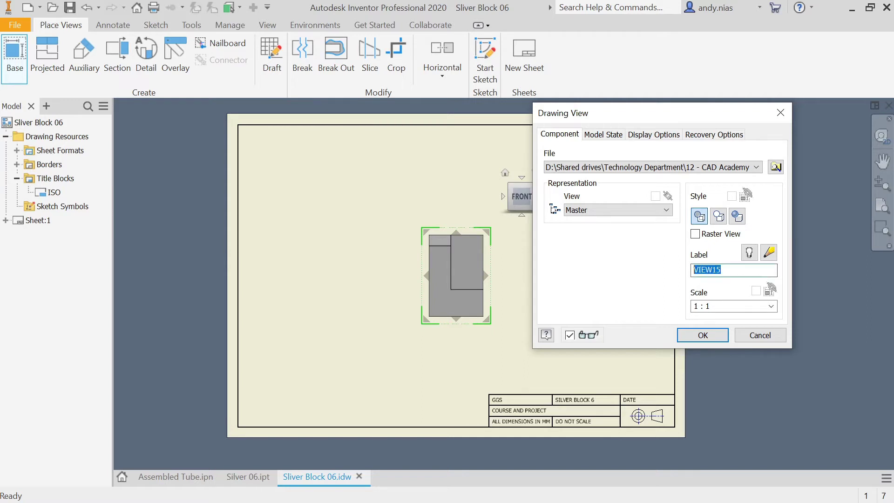
{"action": "left_click", "coordinate": [771, 308]}
{"action": "left_click", "coordinate": [772, 318]}
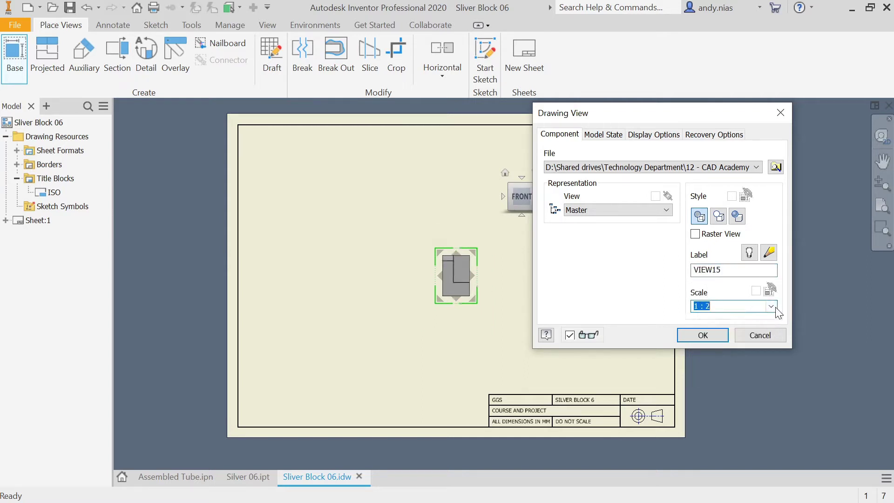
{"action": "left_click", "coordinate": [771, 306]}
{"action": "left_click", "coordinate": [773, 333]}
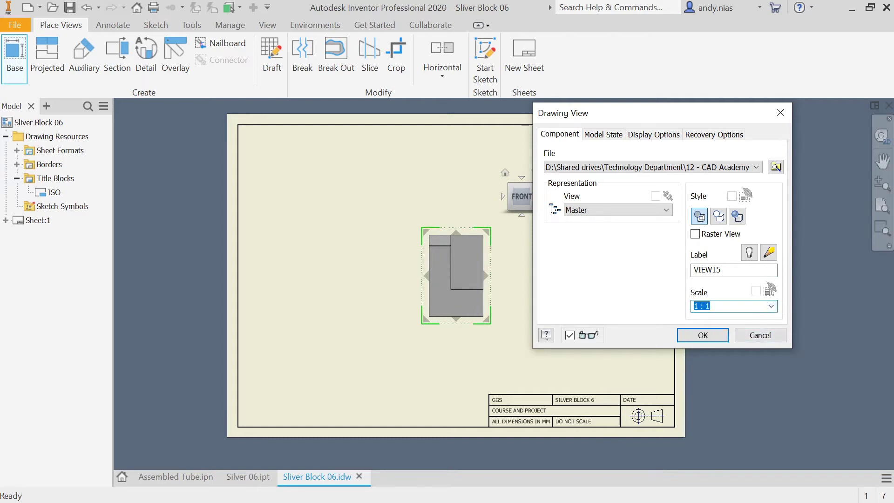
Try the Right and Top orientations for the base view, including rotating the plan, and settle on the Right orientation
{"action": "mouse_move", "coordinate": [613, 117]}
{"action": "left_mouse_down"}
{"action": "mouse_move", "coordinate": [680, 124]}
{"action": "mouse_move", "coordinate": [672, 123]}
{"action": "left_mouse_up"}
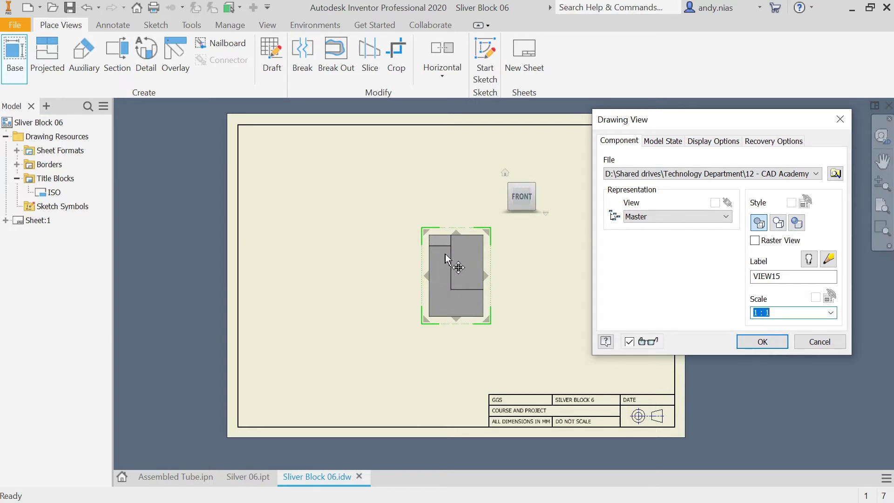
{"action": "left_click", "coordinate": [541, 197]}
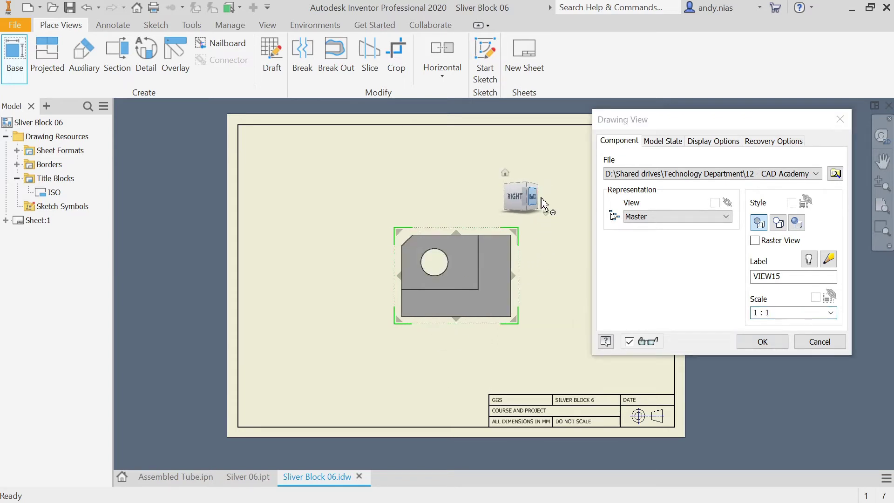
{"action": "left_click", "coordinate": [522, 178]}
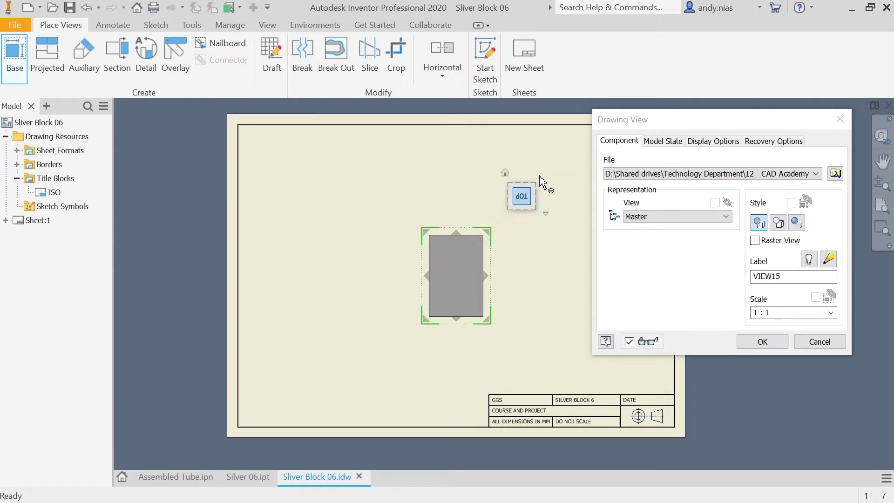
{"action": "left_click", "coordinate": [548, 183]}
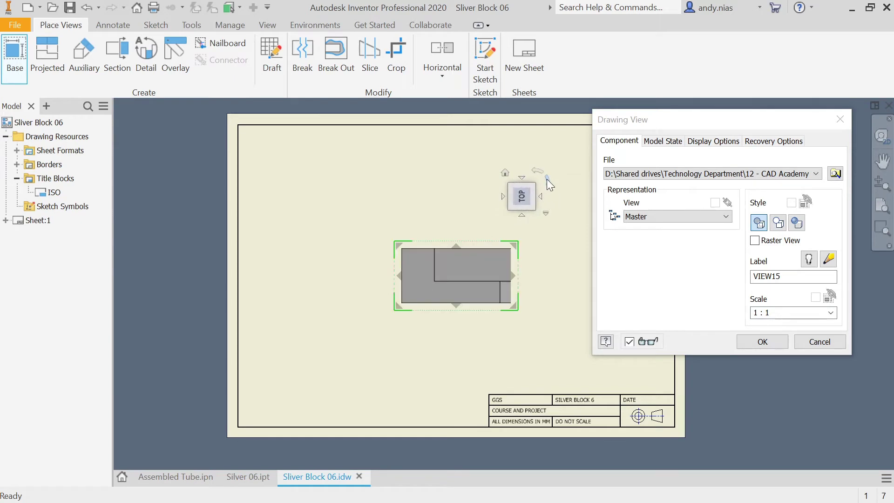
{"action": "left_click", "coordinate": [537, 172]}
{"action": "left_click", "coordinate": [538, 172]}
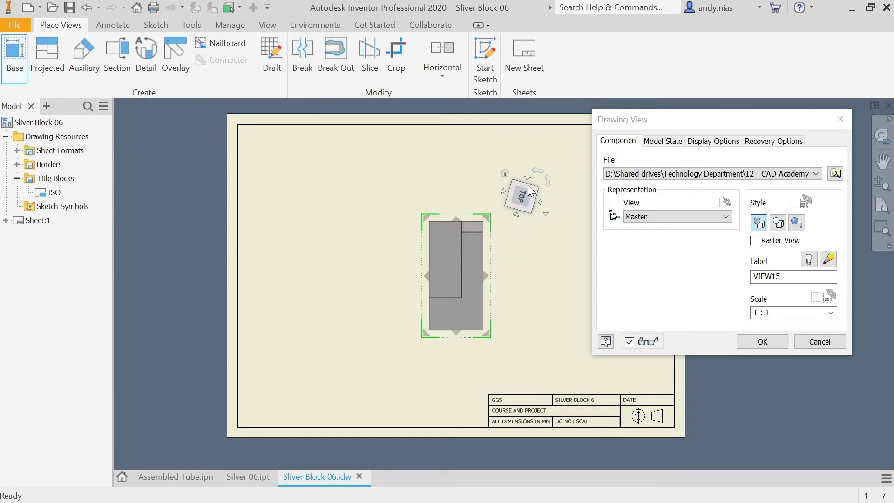
{"action": "left_click", "coordinate": [522, 217]}
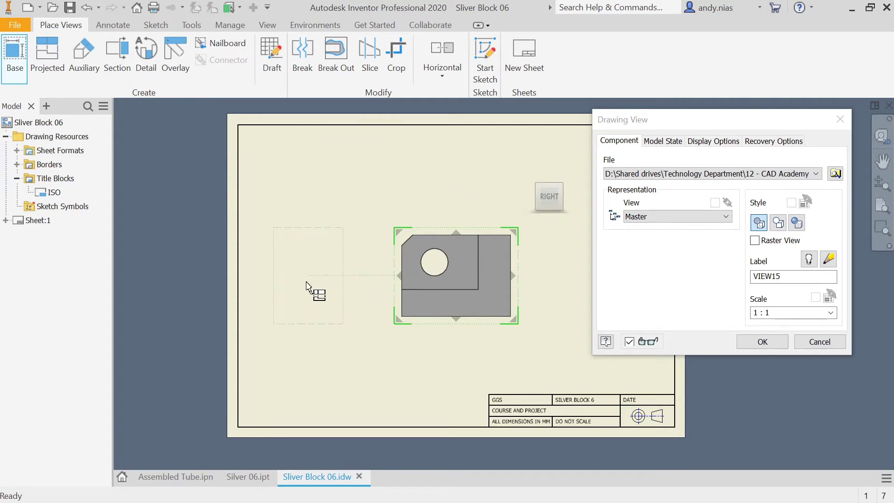
Place projected views to the left of and above the base view plus an isometric at the upper left, and create the views
{"action": "left_click", "coordinate": [308, 285]}
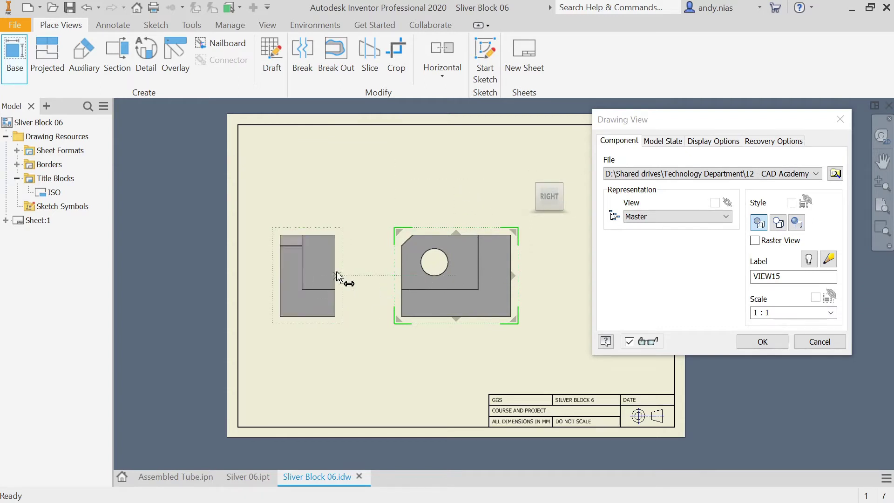
{"action": "left_click", "coordinate": [464, 179]}
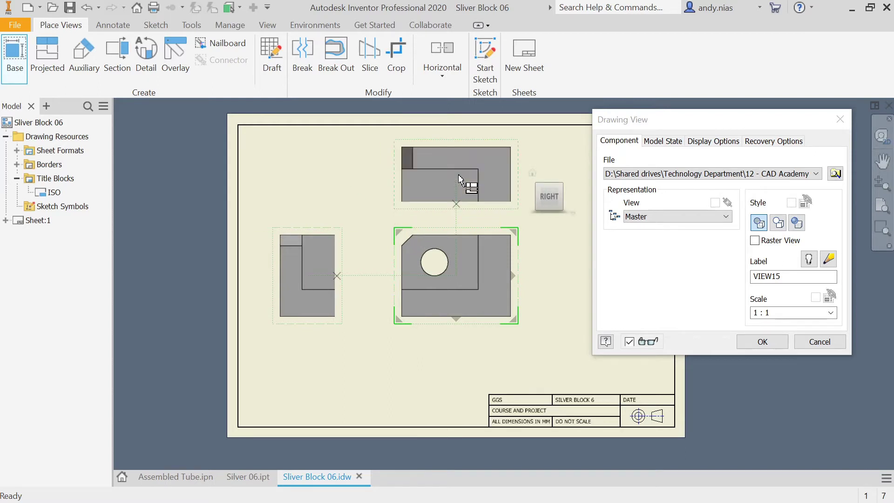
{"action": "left_click", "coordinate": [309, 155]}
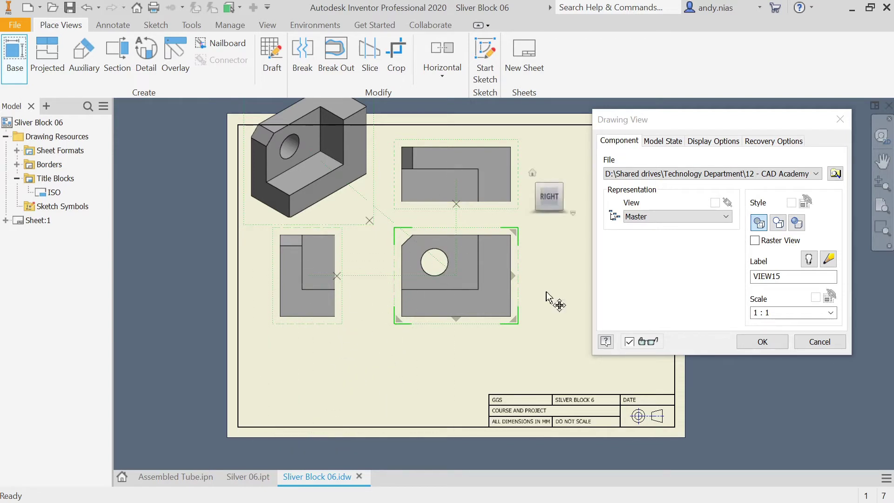
{"action": "left_click", "coordinate": [775, 342]}
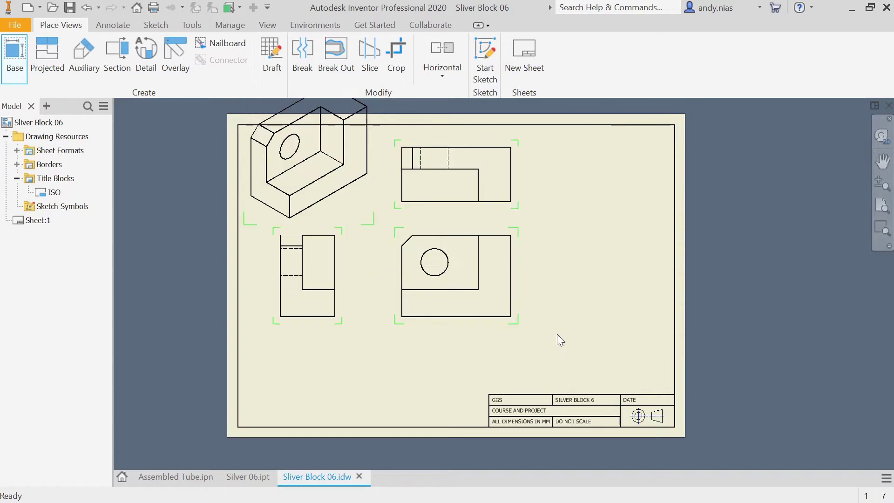
Reposition the three orthographic views toward the right of the sheet, widening the gap between the elevation and the plan
{"action": "left_click_drag", "start_coordinate": [507, 329], "coordinate": [513, 352]}
{"action": "left_click_drag", "start_coordinate": [518, 200], "coordinate": [535, 229]}
{"action": "mouse_move", "coordinate": [527, 336]}
{"action": "left_mouse_down"}
{"action": "mouse_move", "coordinate": [538, 336]}
{"action": "mouse_move", "coordinate": [543, 349]}
{"action": "mouse_move", "coordinate": [559, 343]}
{"action": "mouse_move", "coordinate": [507, 310]}
{"action": "mouse_move", "coordinate": [515, 303]}
{"action": "mouse_move", "coordinate": [544, 340]}
{"action": "mouse_move", "coordinate": [531, 337]}
{"action": "left_mouse_up"}
{"action": "mouse_move", "coordinate": [528, 224]}
{"action": "left_mouse_down"}
{"action": "mouse_move", "coordinate": [532, 184]}
{"action": "mouse_move", "coordinate": [527, 249]}
{"action": "mouse_move", "coordinate": [522, 205]}
{"action": "mouse_move", "coordinate": [527, 213]}
{"action": "left_mouse_up"}
{"action": "left_click_drag", "start_coordinate": [528, 302], "coordinate": [589, 306]}
{"action": "left_click_drag", "start_coordinate": [344, 325], "coordinate": [417, 329]}
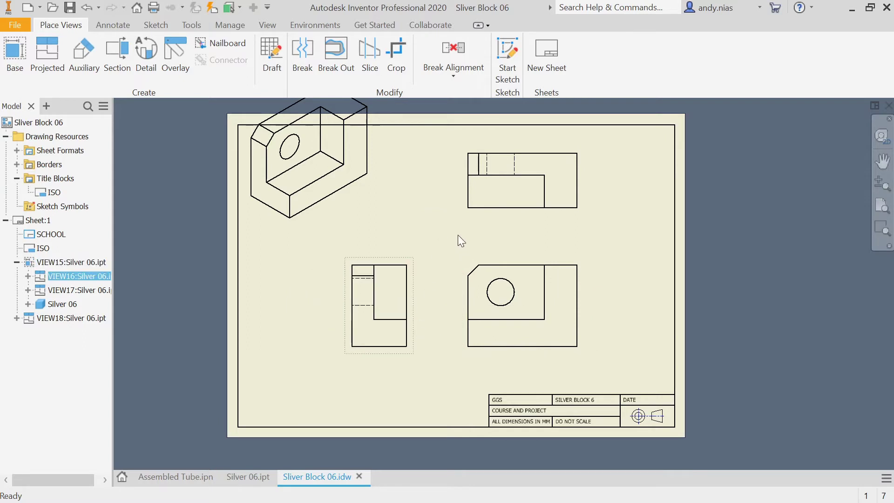
Delete the isometric view that overlaps the sheet border
{"action": "left_click", "coordinate": [373, 199]}
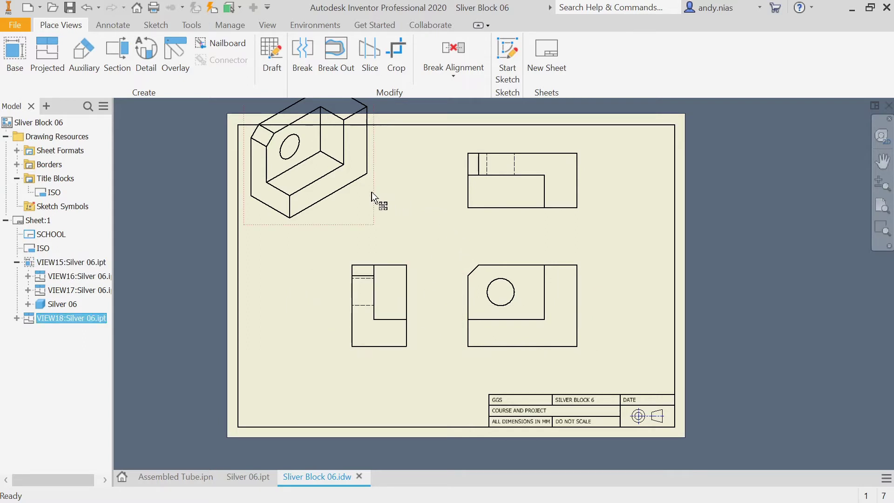
{"action": "key", "text": "Delete"}
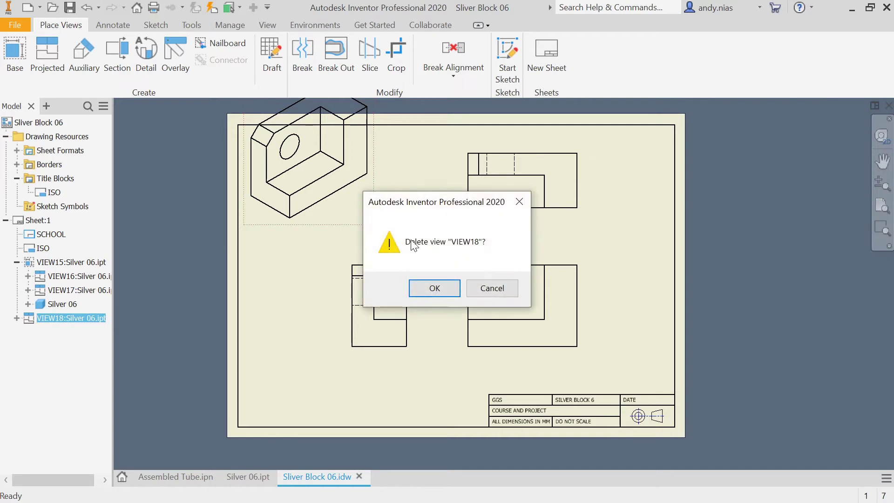
{"action": "left_click", "coordinate": [446, 285]}
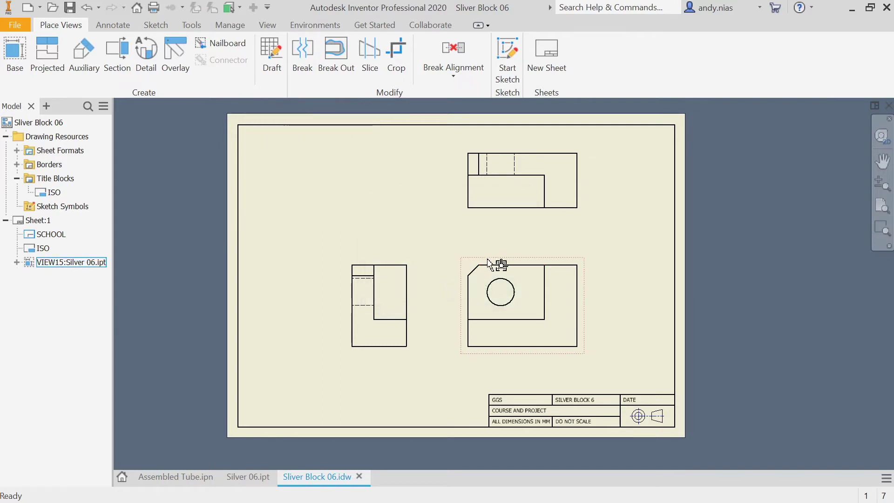
Edit the base view with the holed face and try it in the Back orientation
{"action": "double_click", "coordinate": [559, 261]}
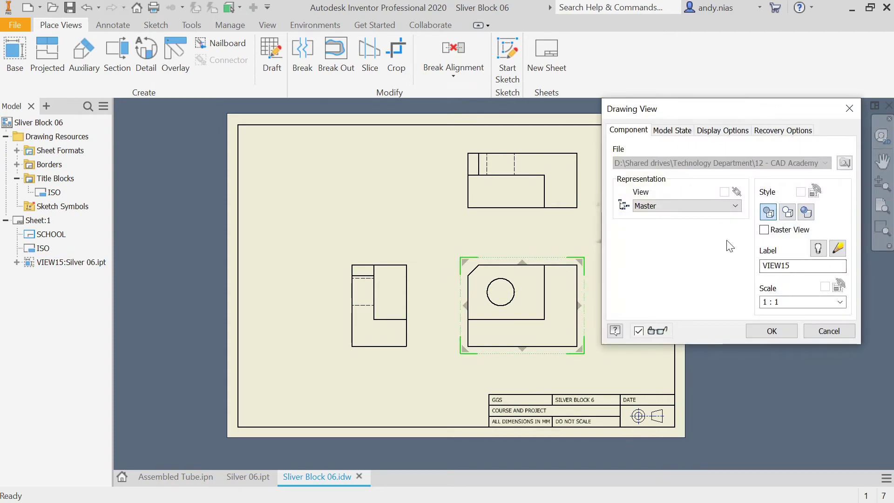
{"action": "left_click_drag", "start_coordinate": [656, 115], "coordinate": [188, 103]}
{"action": "left_click", "coordinate": [633, 226]}
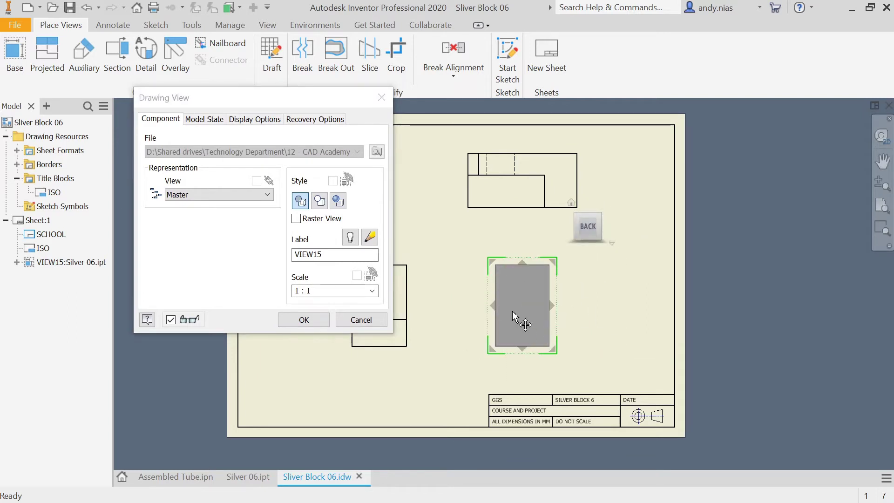
{"action": "left_click", "coordinate": [307, 321]}
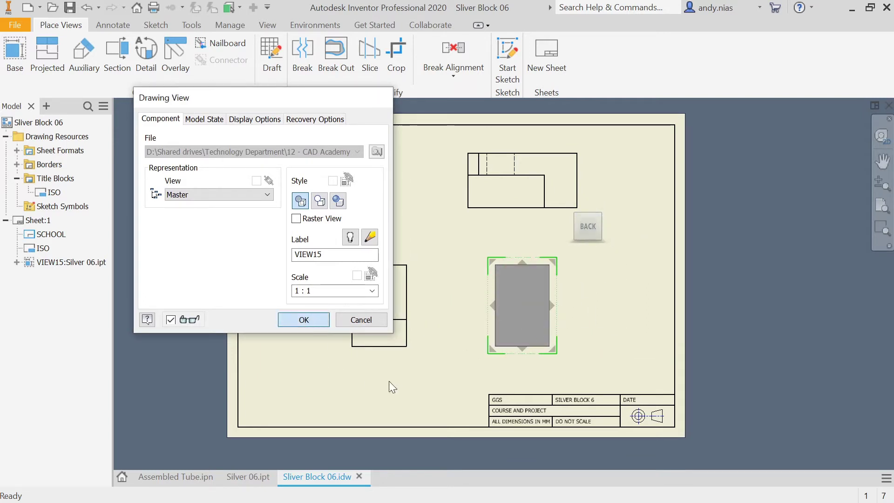
{"action": "left_click", "coordinate": [404, 286]}
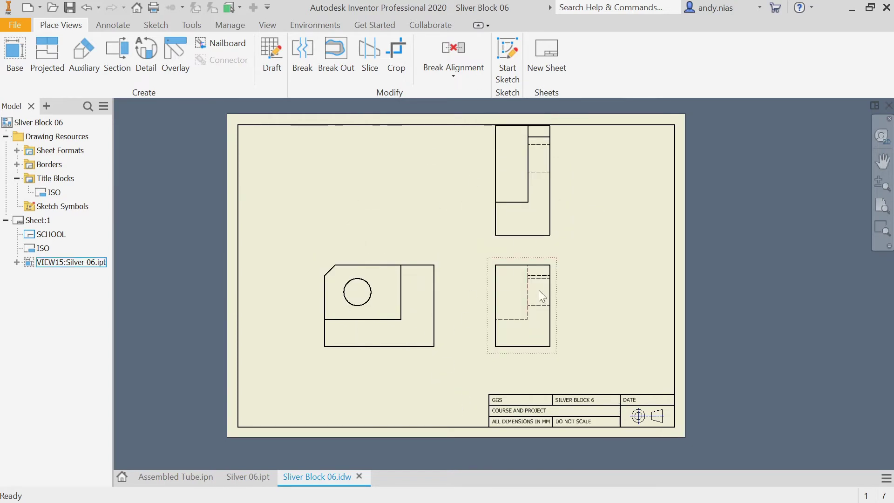
Restore the base view to the Right orientation
{"action": "double_click", "coordinate": [557, 298]}
{"action": "left_click", "coordinate": [569, 227]}
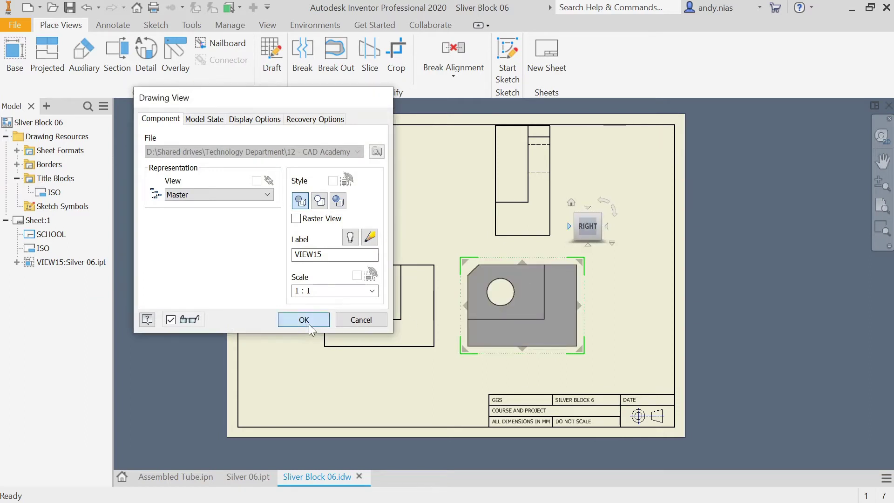
{"action": "left_click", "coordinate": [309, 324]}
{"action": "left_click", "coordinate": [440, 287]}
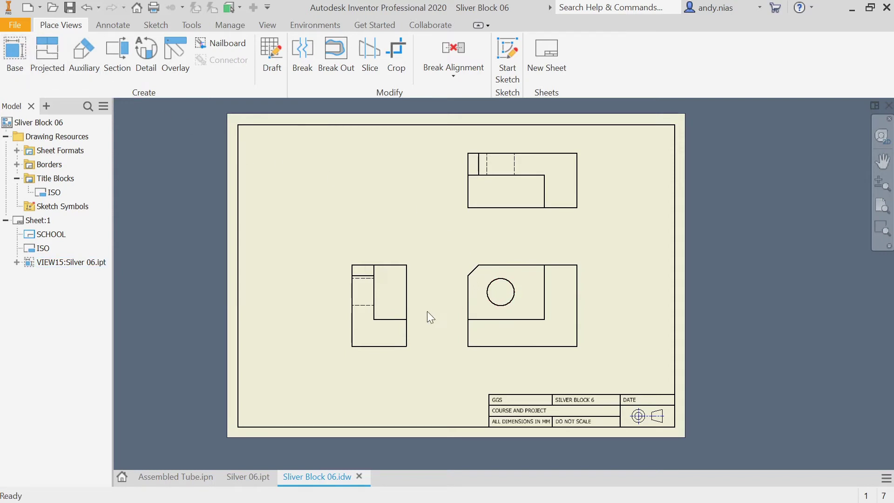
Move the end elevation farther left on the sheet, widening its gap from the elevation
{"action": "left_click_drag", "start_coordinate": [411, 306], "coordinate": [388, 305]}
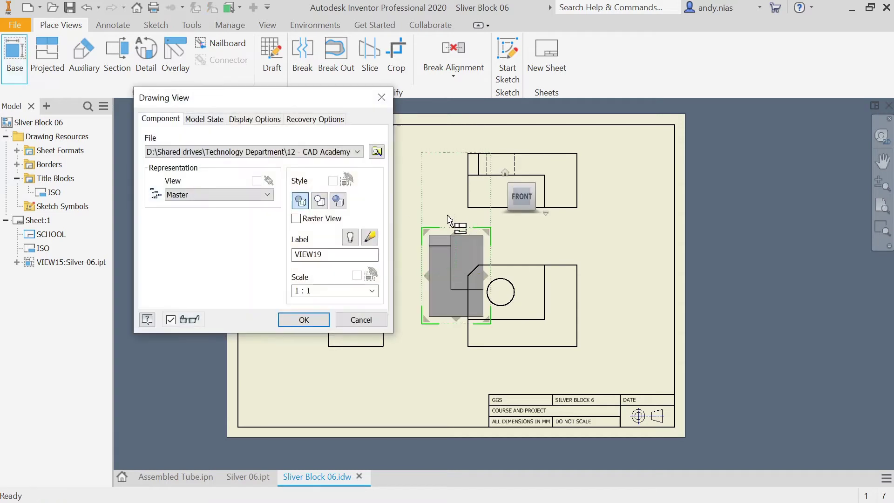
{"action": "left_click", "coordinate": [304, 319]}
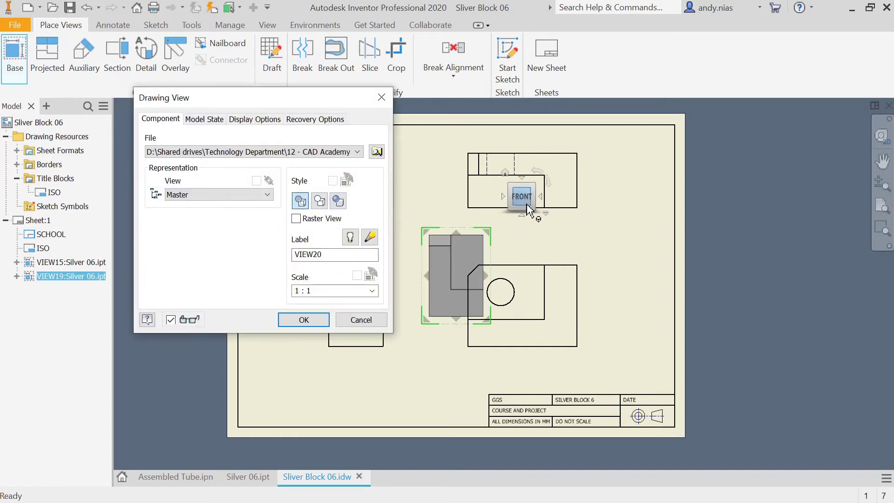
{"action": "left_click", "coordinate": [541, 197]}
{"action": "left_click", "coordinate": [304, 319]}
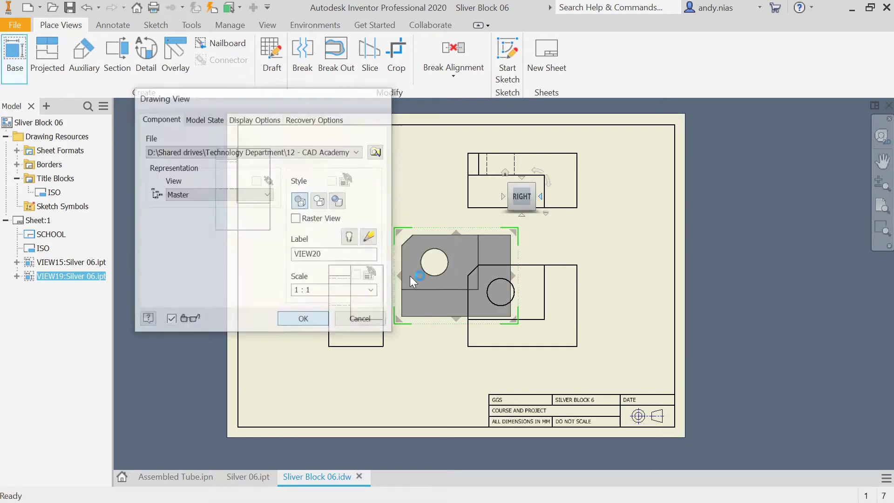
{"action": "left_click_drag", "start_coordinate": [454, 232], "coordinate": [356, 134]}
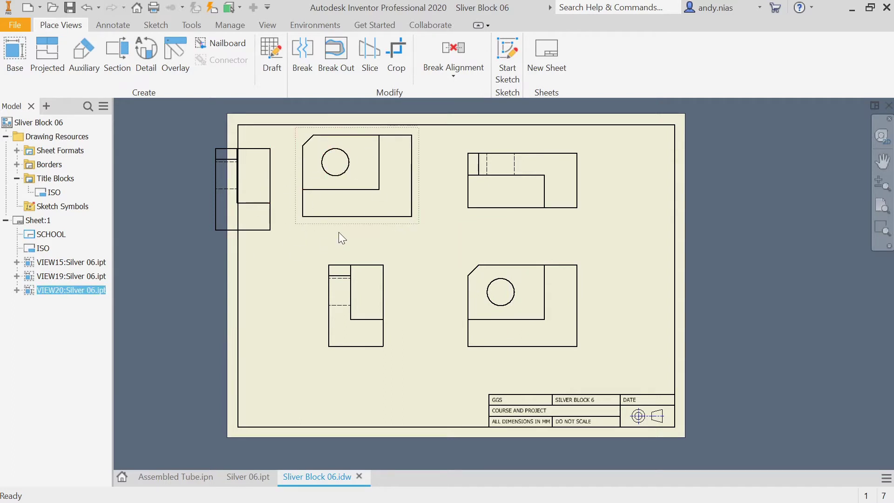
{"action": "key", "text": "ctrl+z"}
{"action": "key", "text": "ctrl+z"}
{"action": "key", "text": "ctrl+z"}
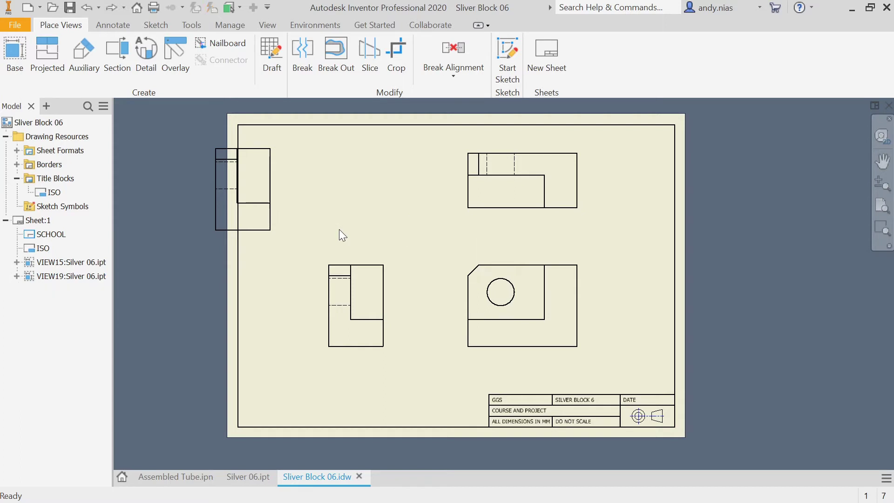
{"action": "key", "text": "ctrl+z"}
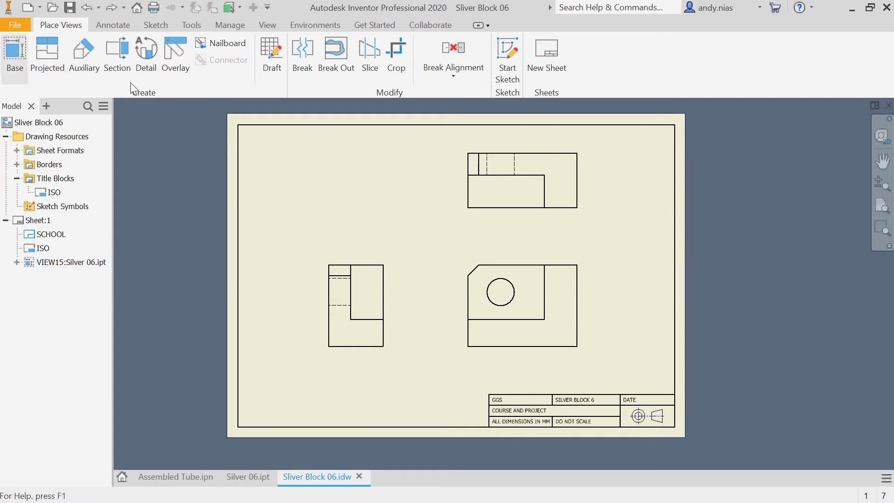
Project an isometric view from the elevation into the space above the end elevation, and shift the elevation slightly down and right
{"action": "left_click", "coordinate": [58, 59]}
{"action": "left_click", "coordinate": [470, 272]}
{"action": "left_click", "coordinate": [368, 208]}
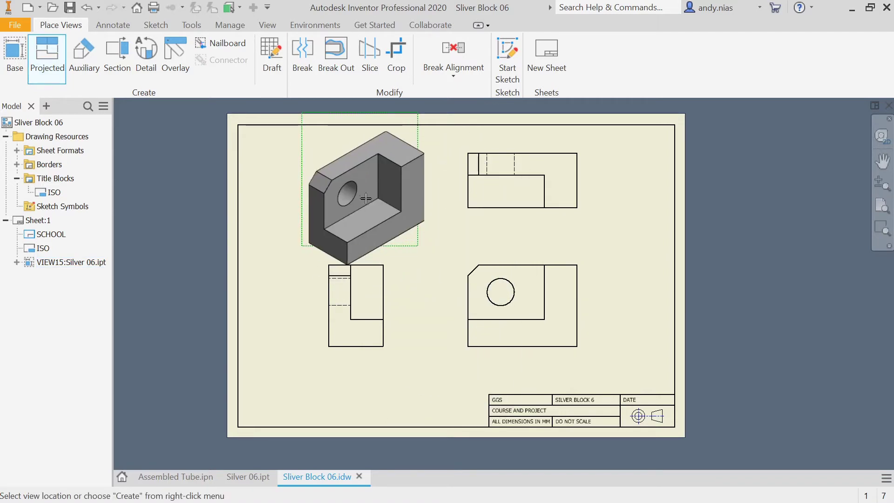
{"action": "right_click", "coordinate": [366, 199]}
{"action": "left_click", "coordinate": [406, 200]}
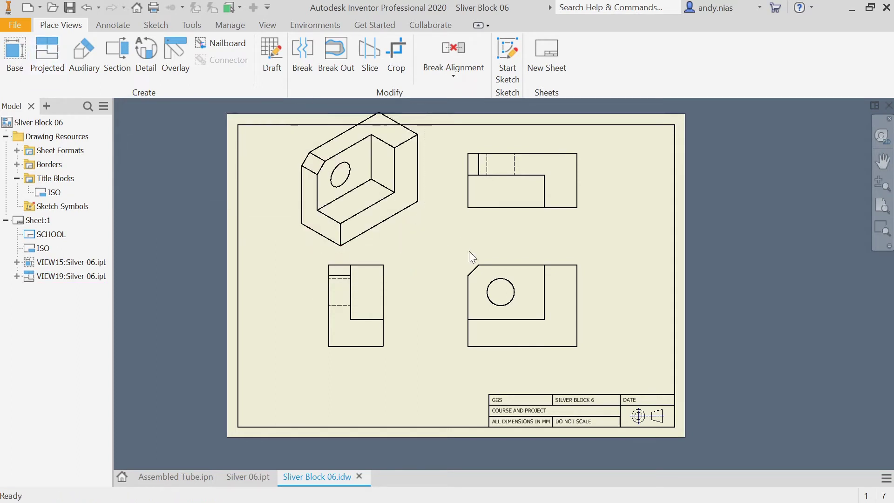
{"action": "left_click_drag", "start_coordinate": [494, 358], "coordinate": [500, 369]}
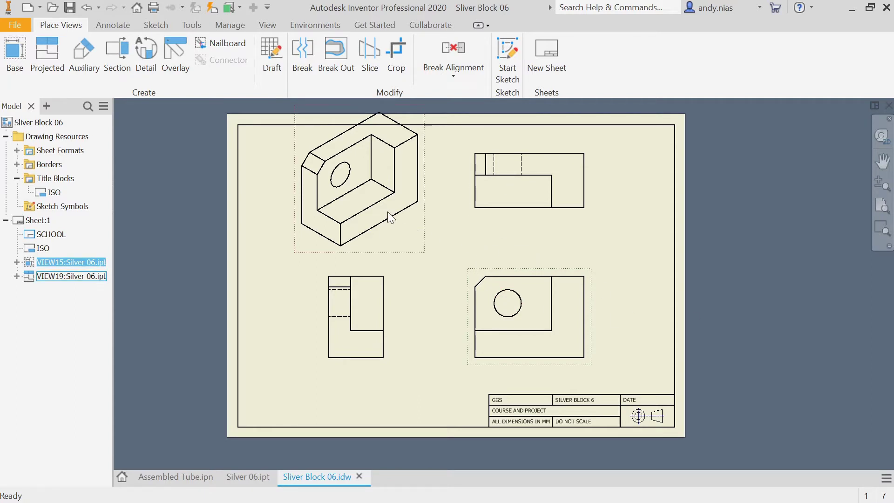
Set the isometric view's scale to 1:2 and give it the Shaded style
{"action": "double_click", "coordinate": [411, 232]}
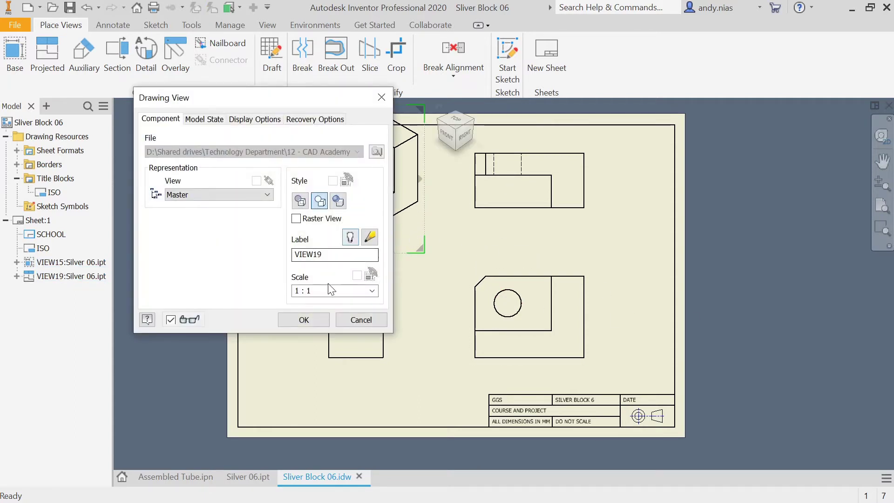
{"action": "left_click", "coordinate": [371, 290]}
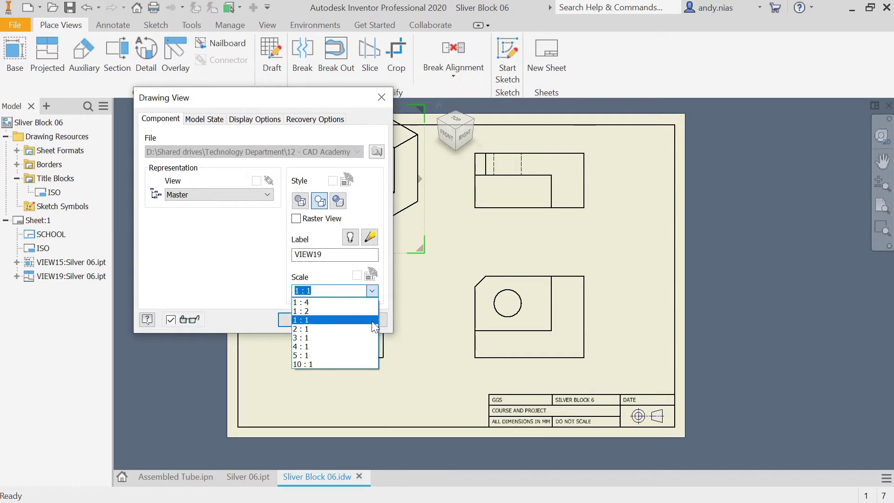
{"action": "left_click", "coordinate": [364, 306]}
{"action": "left_click", "coordinate": [371, 292]}
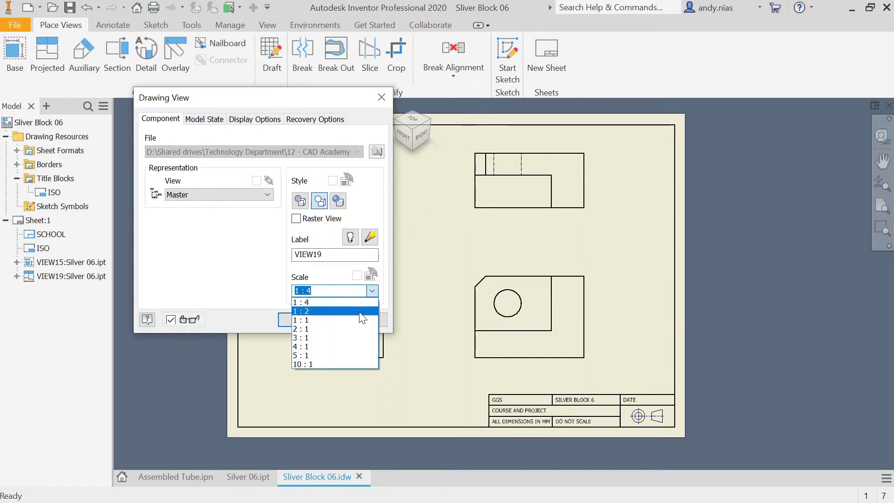
{"action": "left_click", "coordinate": [360, 311]}
{"action": "left_click", "coordinate": [337, 201]}
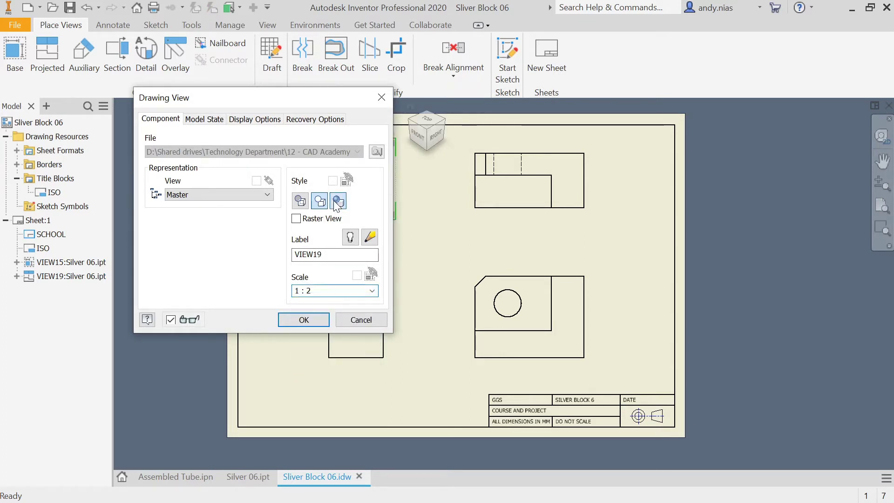
{"action": "left_click", "coordinate": [303, 319]}
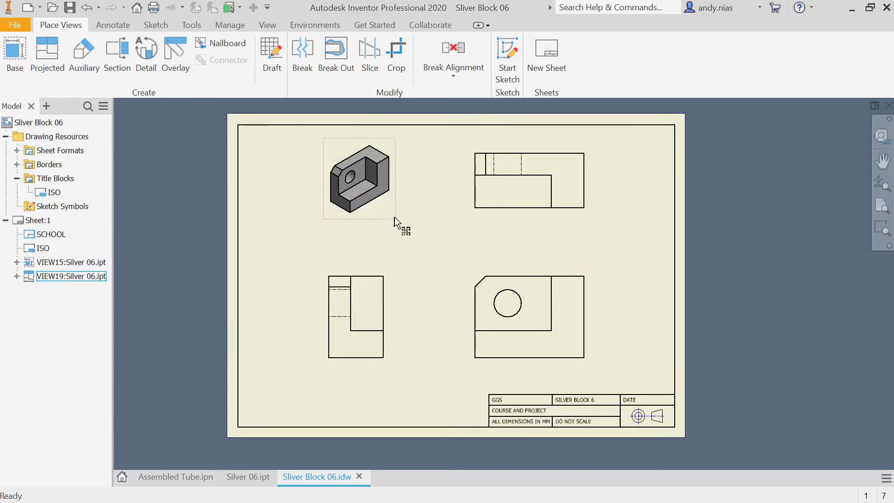
Move the isometric view into the sheet's upper-left corner and shift the elevation slightly upward
{"action": "left_click_drag", "start_coordinate": [395, 217], "coordinate": [327, 206]}
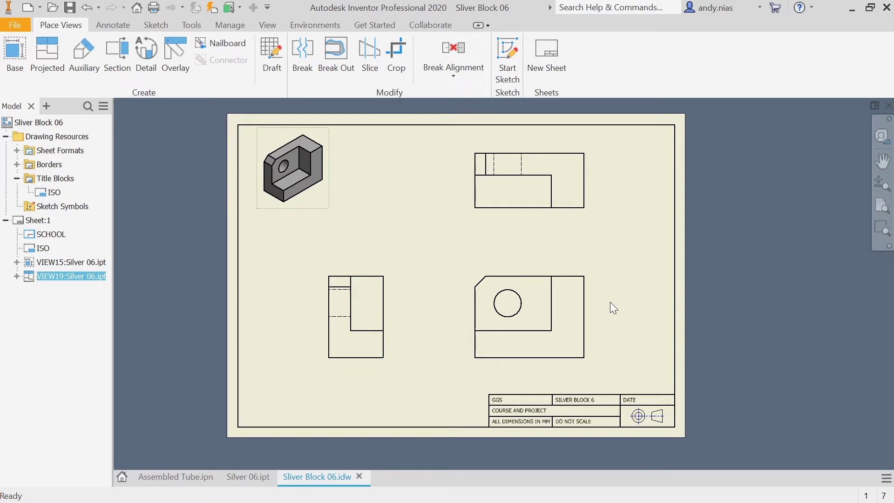
{"action": "left_click_drag", "start_coordinate": [592, 362], "coordinate": [585, 350]}
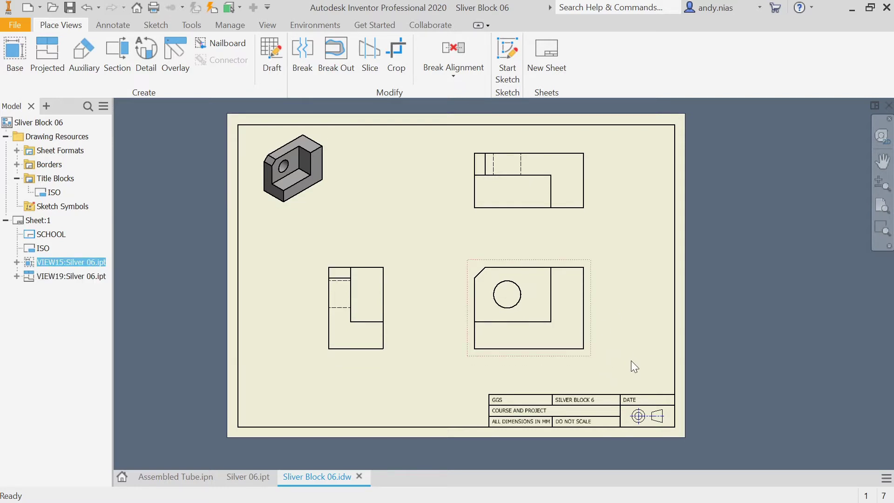
Add the text label ELEVATION beneath the view with the full hole circle
{"action": "left_click", "coordinate": [114, 26]}
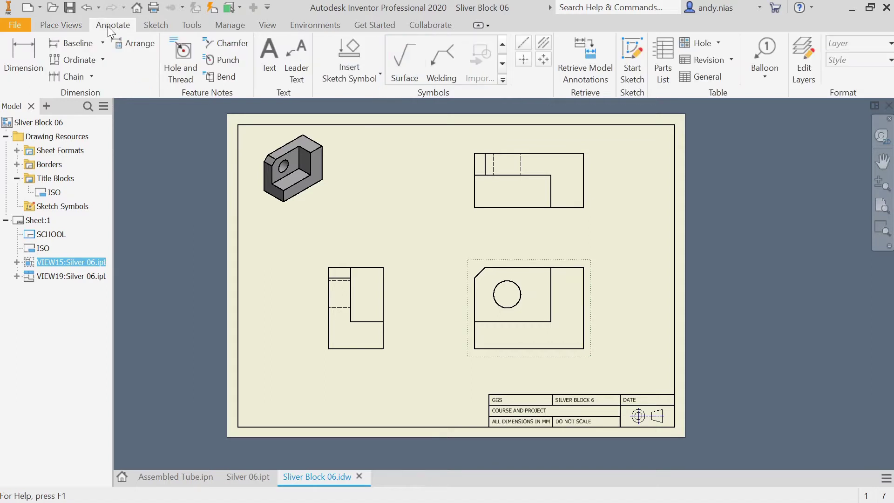
{"action": "left_click", "coordinate": [268, 57]}
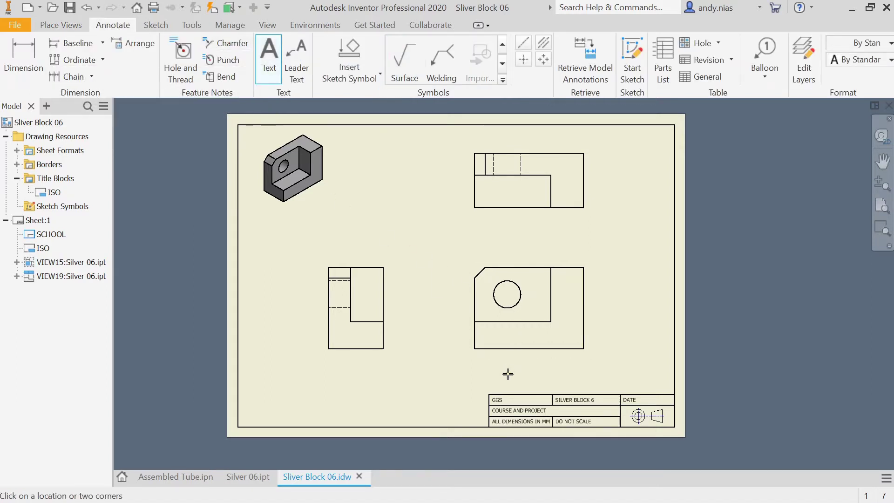
{"action": "left_click", "coordinate": [507, 374]}
{"action": "type", "text": "ELEVATION"}
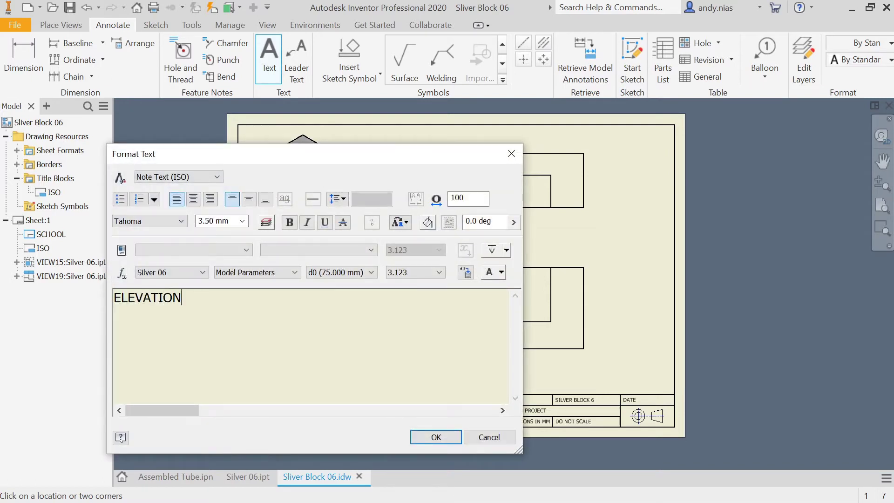
{"action": "left_click", "coordinate": [436, 437]}
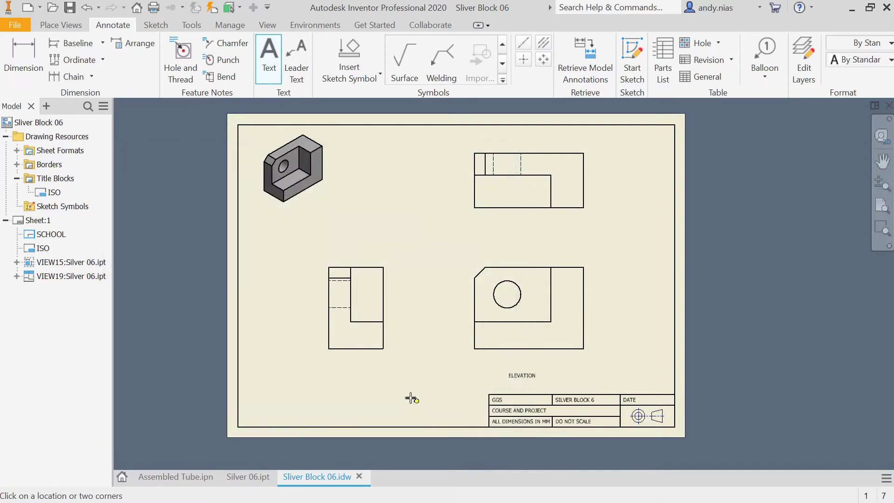
Add the text label END ELEVATION beneath the narrow side view
{"action": "left_click", "coordinate": [331, 373]}
{"action": "type", "text": "END ELEVA"}
{"action": "key", "text": "BackSpace"}
{"action": "type", "text": "VATION"}
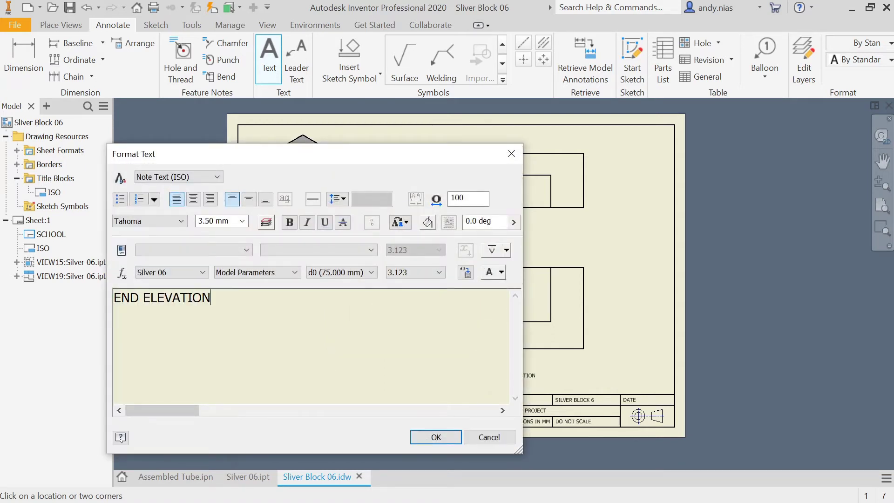
{"action": "left_click", "coordinate": [430, 437]}
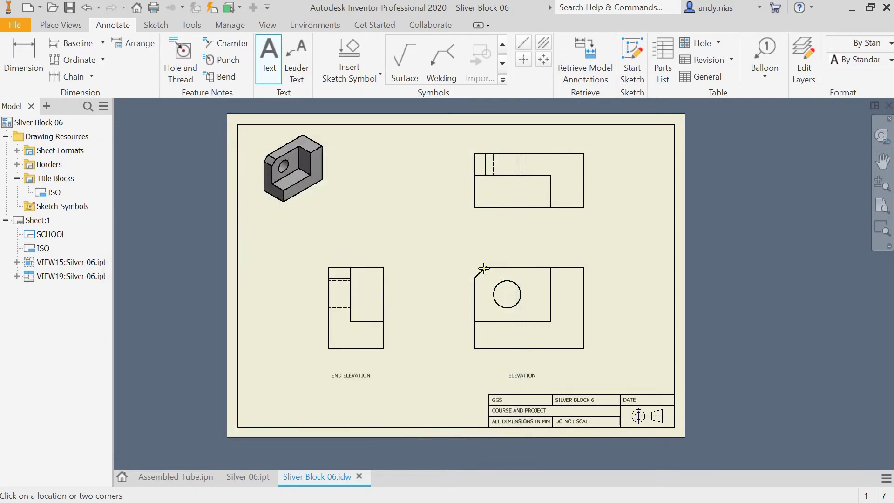
Add the text label PLAN beneath the view above the elevation
{"action": "left_click", "coordinate": [507, 231]}
{"action": "type", "text": "PLAN"}
{"action": "left_click", "coordinate": [450, 432]}
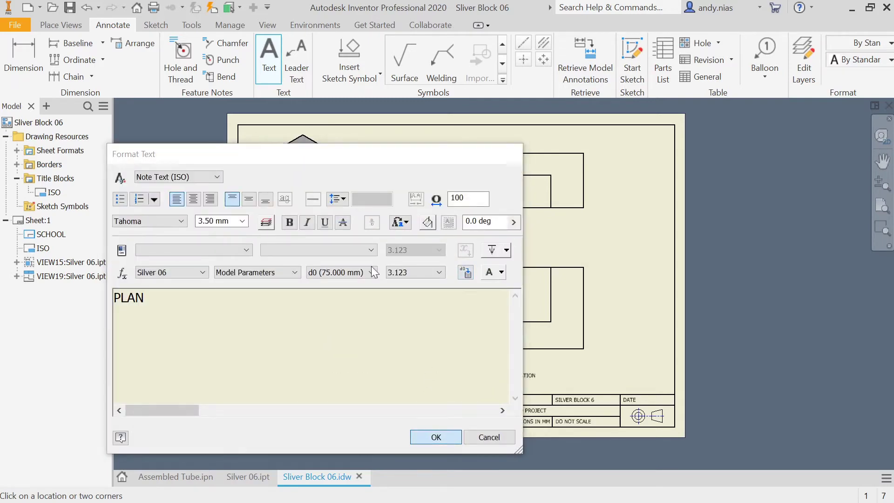
Add the text label ISOMETRIC VIEW below the shaded isometric view and end the Text command
{"action": "left_click", "coordinate": [312, 210]}
{"action": "type", "text": "ISO"}
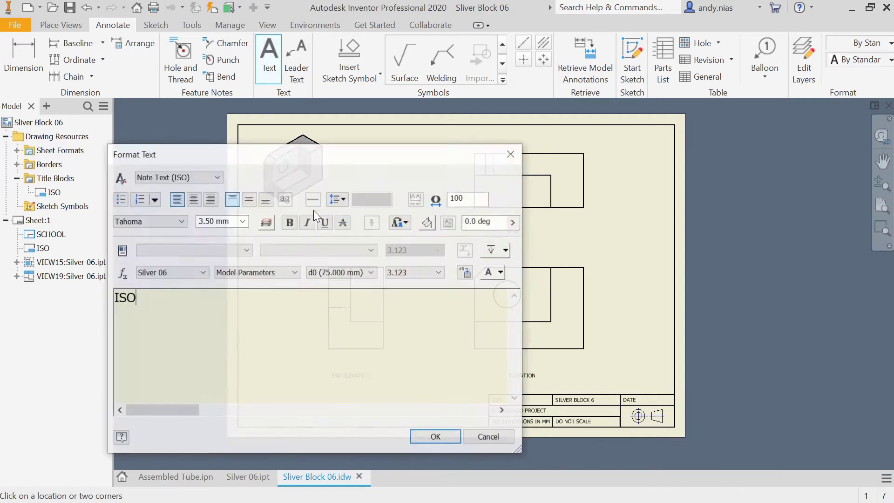
{"action": "type", "text": "METRCI V"}
{"action": "key", "text": "BackSpace"}
{"action": "key", "text": "BackSpace"}
{"action": "key", "text": "BackSpace"}
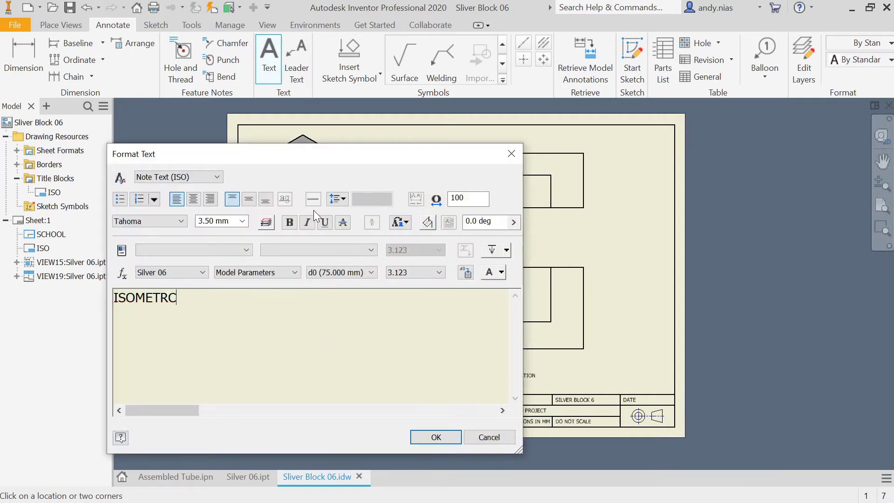
{"action": "key", "text": "BackSpace"}
{"action": "type", "text": "C VIEW"}
{"action": "left_click", "coordinate": [436, 437]}
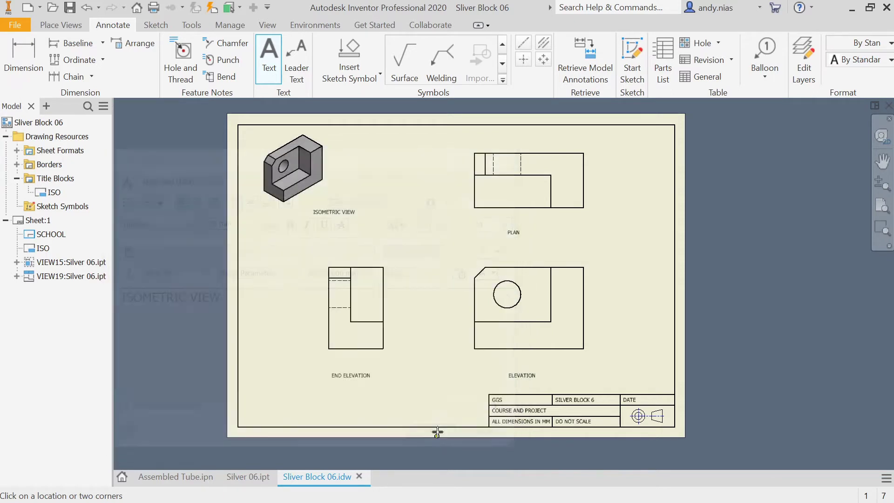
{"action": "key", "text": "Escape"}
Reposition the ISOMETRIC VIEW and END ELEVATION labels so each sits centred beneath its view
{"action": "left_click", "coordinate": [346, 213]}
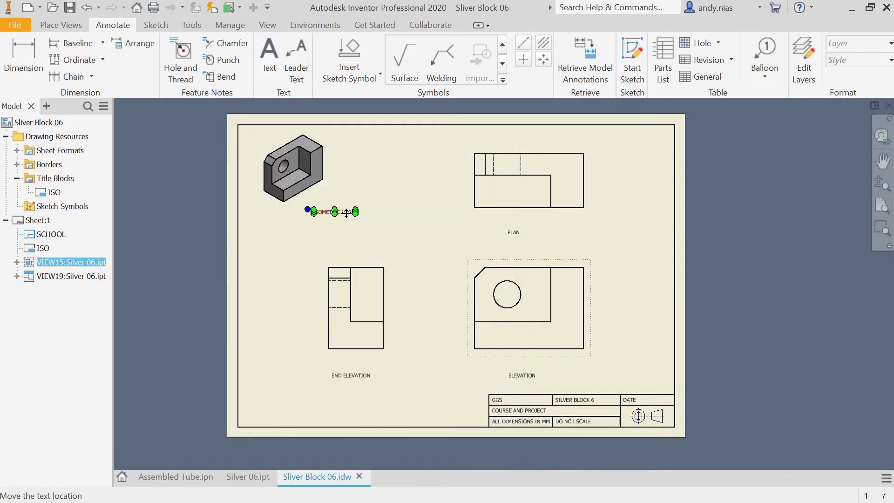
{"action": "left_click_drag", "start_coordinate": [347, 212], "coordinate": [303, 213]}
{"action": "left_click", "coordinate": [356, 374]}
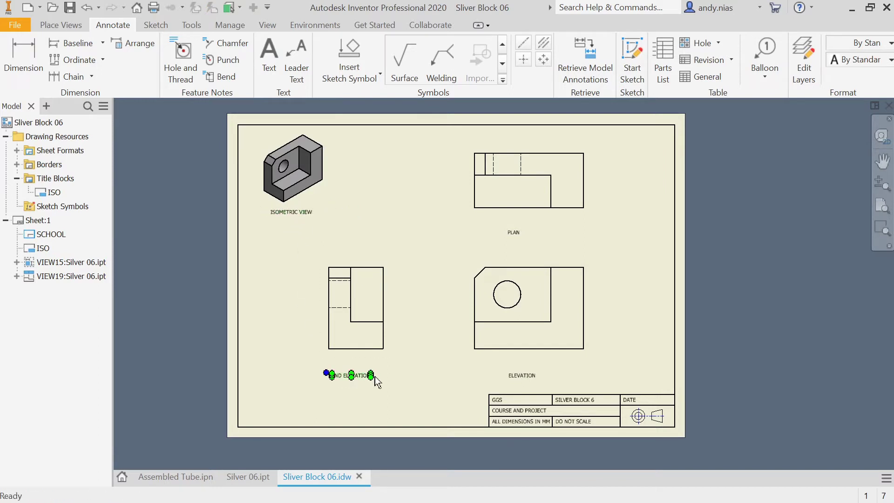
{"action": "left_click_drag", "start_coordinate": [371, 375], "coordinate": [358, 379]}
{"action": "scroll", "coordinate": [353, 390], "scroll_direction": "up", "scroll_amount": 3}
{"action": "mouse_move", "coordinate": [364, 369]}
{"action": "left_mouse_down"}
{"action": "mouse_move", "coordinate": [391, 365]}
{"action": "mouse_move", "coordinate": [362, 365]}
{"action": "mouse_move", "coordinate": [370, 367]}
{"action": "left_mouse_up"}
{"action": "scroll", "coordinate": [429, 375], "scroll_direction": "down", "scroll_amount": 3}
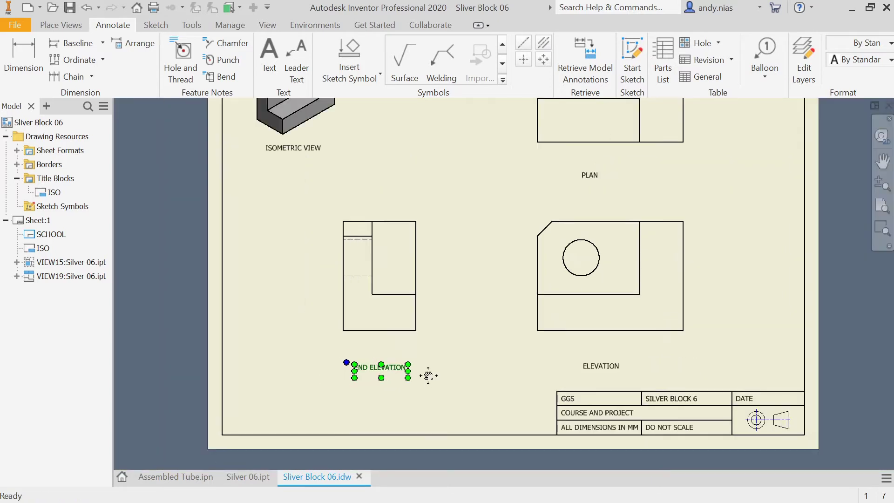
{"action": "middle_click_drag", "start_coordinate": [425, 371], "coordinate": [393, 371]}
{"action": "scroll", "coordinate": [589, 288], "scroll_direction": "down", "scroll_amount": 1}
{"action": "mouse_move", "coordinate": [668, 270]}
{"action": "middle_mouse_down"}
{"action": "mouse_move", "coordinate": [681, 303]}
{"action": "mouse_move", "coordinate": [664, 313]}
{"action": "mouse_move", "coordinate": [650, 308]}
{"action": "middle_mouse_up"}
{"action": "scroll", "coordinate": [681, 303], "scroll_direction": "down", "scroll_amount": 1}
{"action": "scroll", "coordinate": [650, 306], "scroll_direction": "up", "scroll_amount": 4}
{"action": "scroll", "coordinate": [652, 296], "scroll_direction": "down", "scroll_amount": 2}
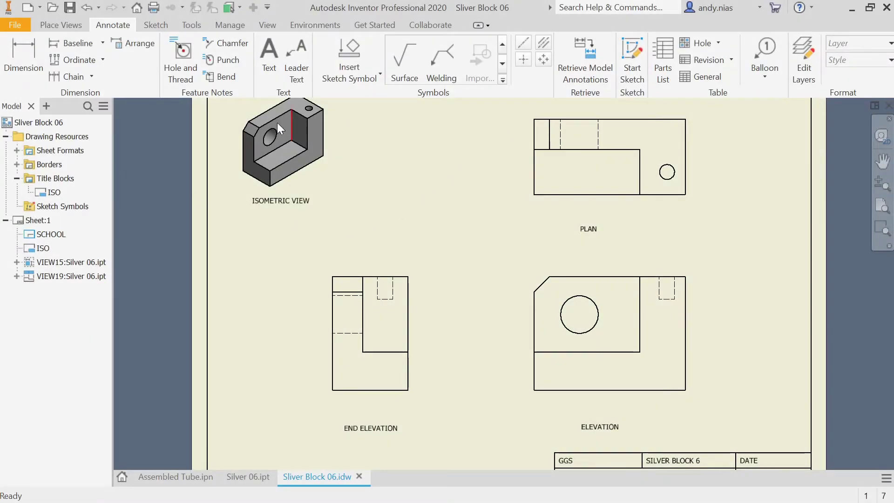
{"action": "scroll", "coordinate": [364, 201], "scroll_direction": "down", "scroll_amount": 3}
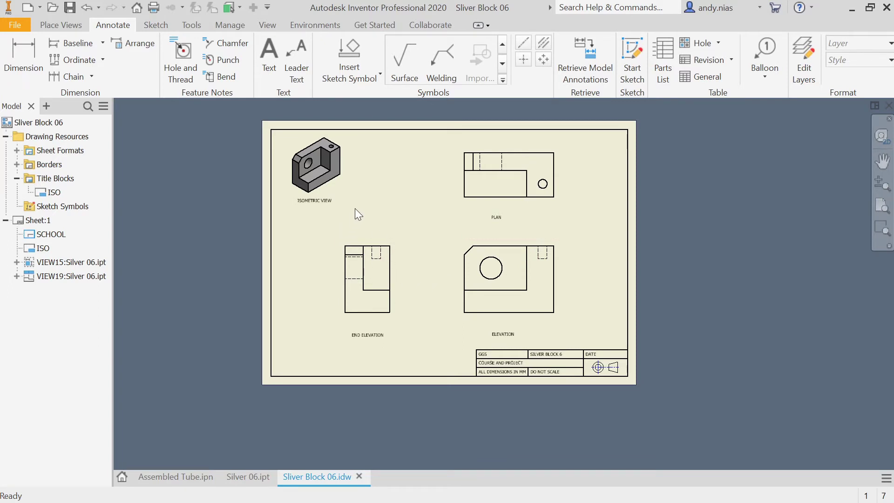
Dimension the end elevation's overall width, placing the dimension between the view and its label
{"action": "left_click", "coordinate": [21, 54]}
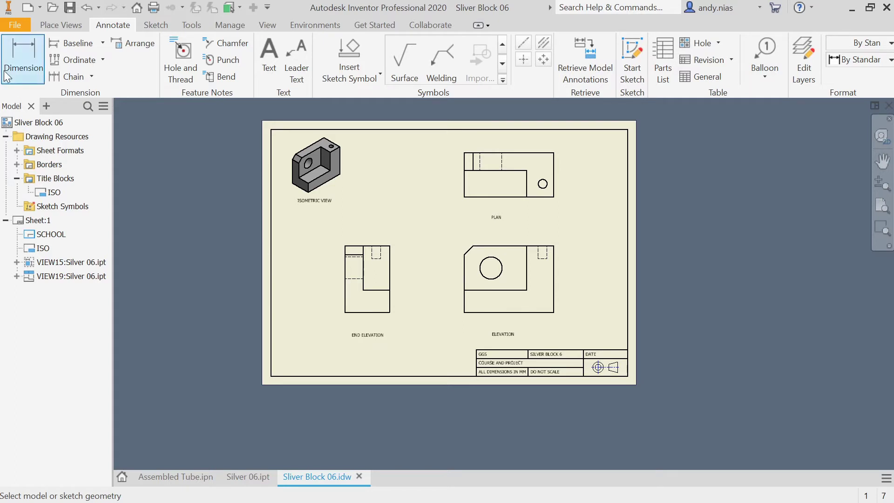
{"action": "left_click", "coordinate": [353, 313]}
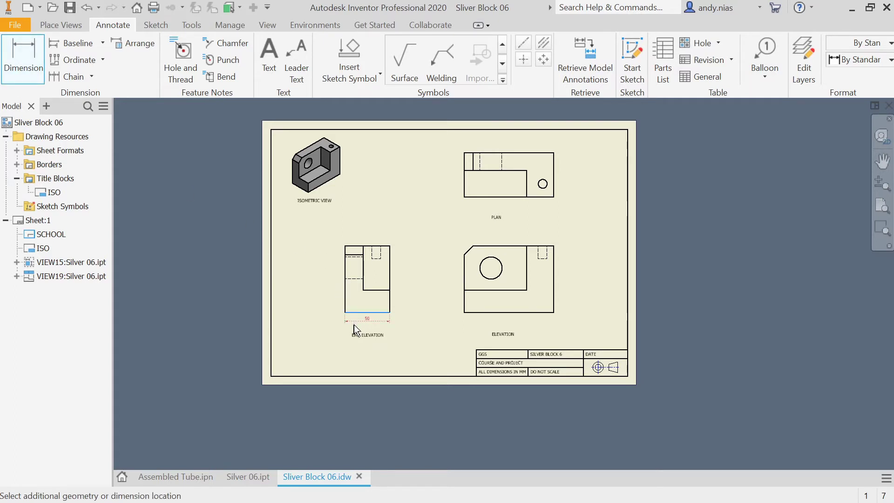
{"action": "left_click", "coordinate": [355, 330]}
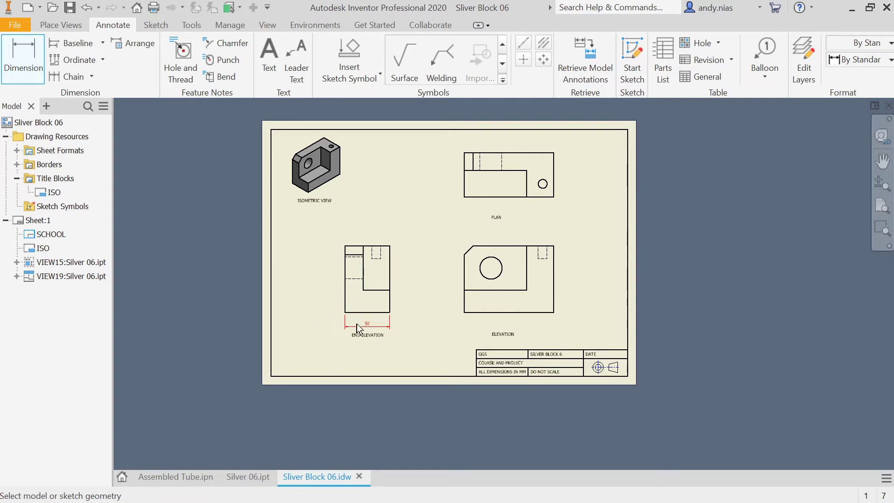
{"action": "scroll", "coordinate": [405, 306], "scroll_direction": "up", "scroll_amount": 2}
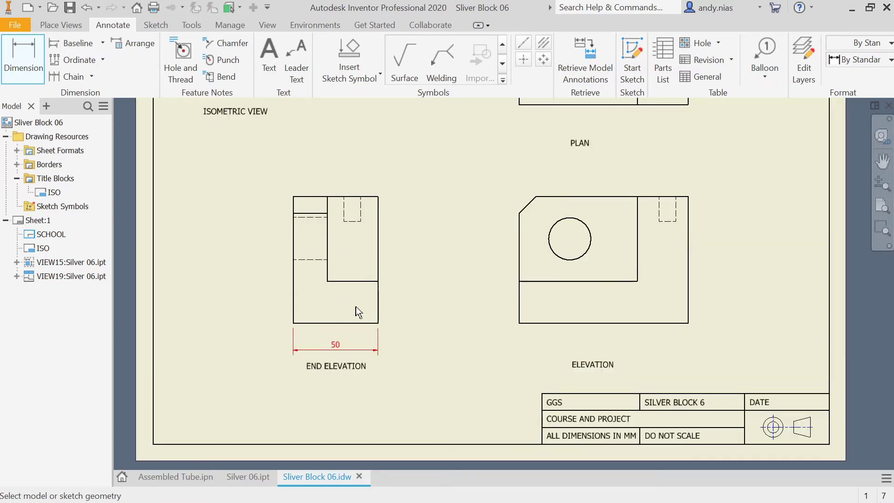
Dimension the elevation's overall height, placing the dimension beyond the view's right-hand edge
{"action": "left_click", "coordinate": [689, 309]}
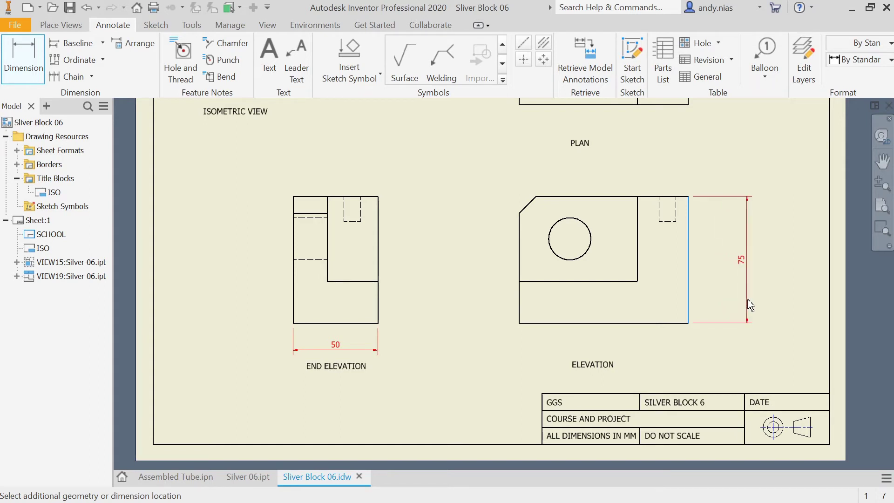
{"action": "left_click", "coordinate": [744, 300]}
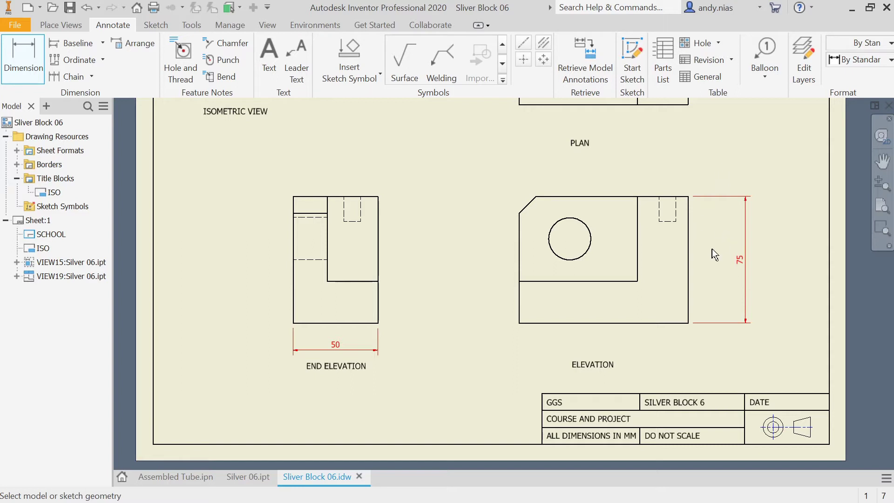
{"action": "scroll", "coordinate": [503, 238], "scroll_direction": "down", "scroll_amount": 1}
{"action": "mouse_move", "coordinate": [502, 239]}
{"action": "middle_mouse_down"}
{"action": "mouse_move", "coordinate": [511, 275]}
{"action": "mouse_move", "coordinate": [507, 339]}
{"action": "middle_mouse_up"}
{"action": "scroll", "coordinate": [512, 275], "scroll_direction": "down", "scroll_amount": 1}
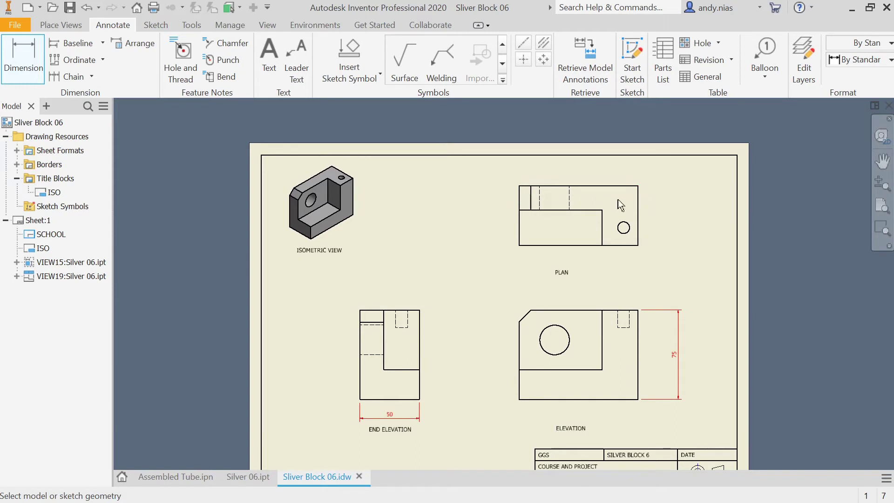
{"action": "left_click", "coordinate": [521, 188]}
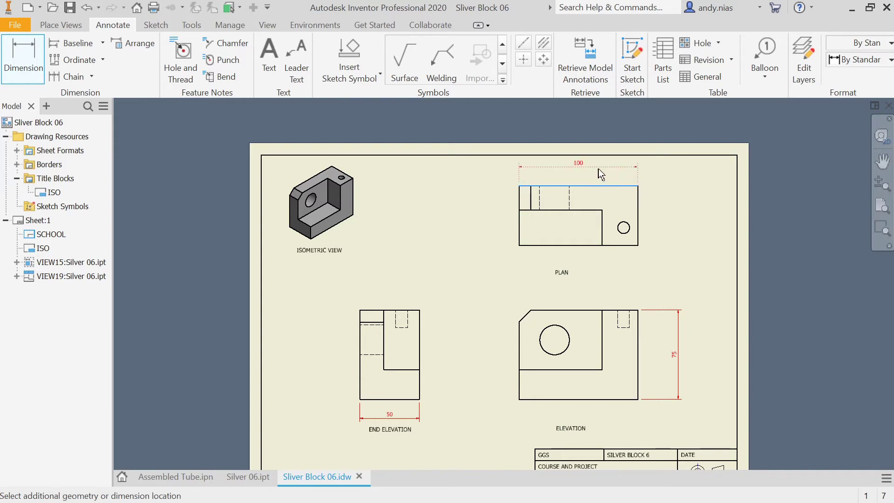
{"action": "key", "text": "Escape"}
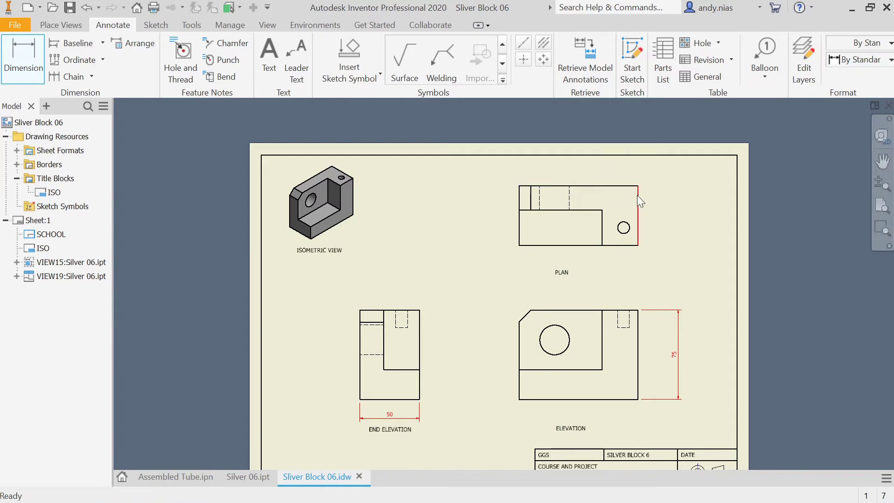
{"action": "left_click", "coordinate": [638, 201]}
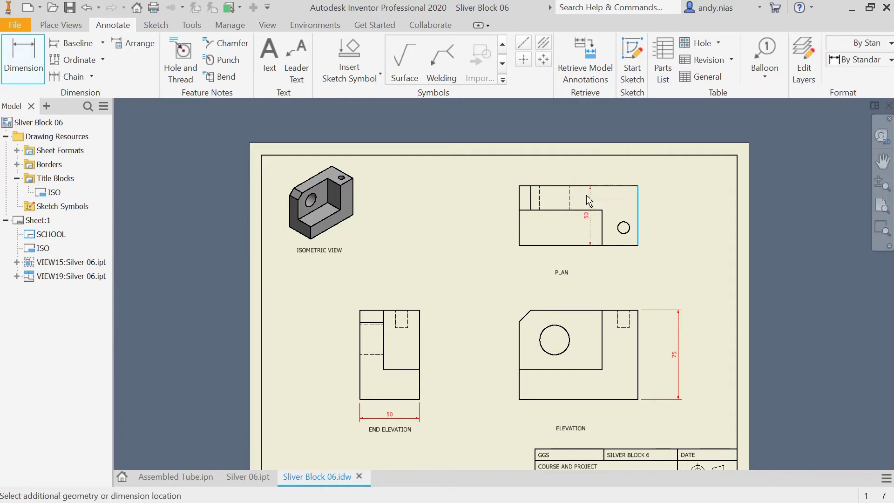
{"action": "left_click", "coordinate": [520, 198]}
{"action": "key", "text": "Escape"}
{"action": "key", "text": "Escape"}
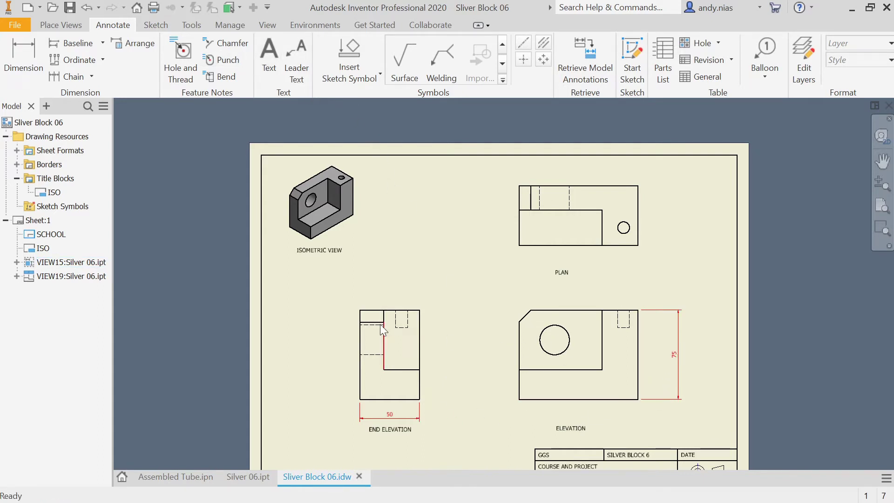
Dimension the large hole's diameter in the elevation, placing the text outside the view near its left edge
{"action": "left_click", "coordinate": [23, 58]}
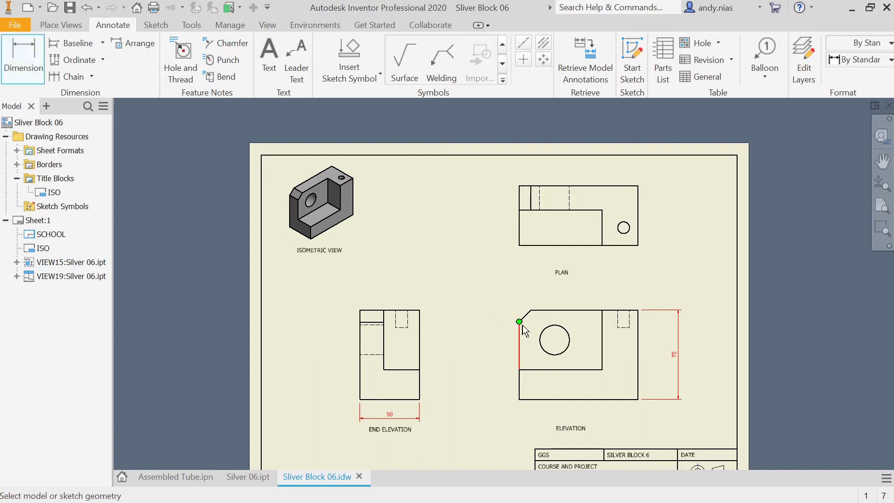
{"action": "left_click", "coordinate": [544, 331]}
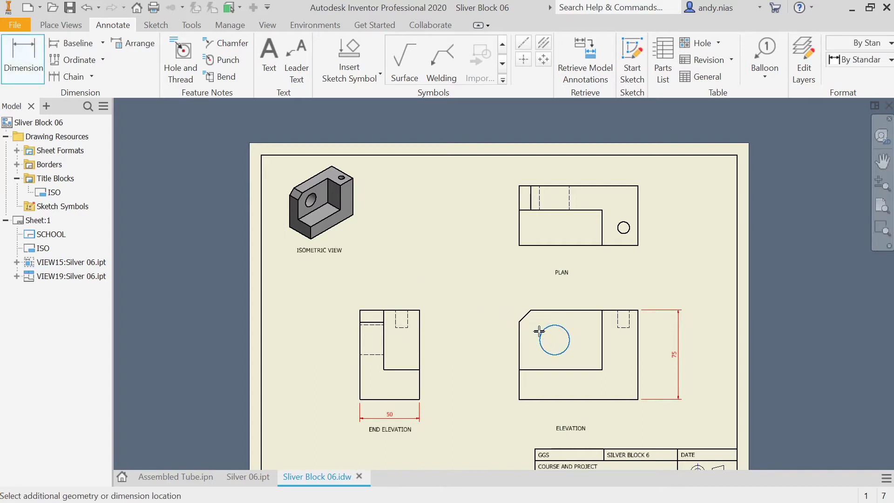
{"action": "left_click", "coordinate": [502, 361]}
Add a chamfer note to the elevation's sloping corner, placing the text above and to the left of it
{"action": "scroll", "coordinate": [506, 359], "scroll_direction": "up", "scroll_amount": 3}
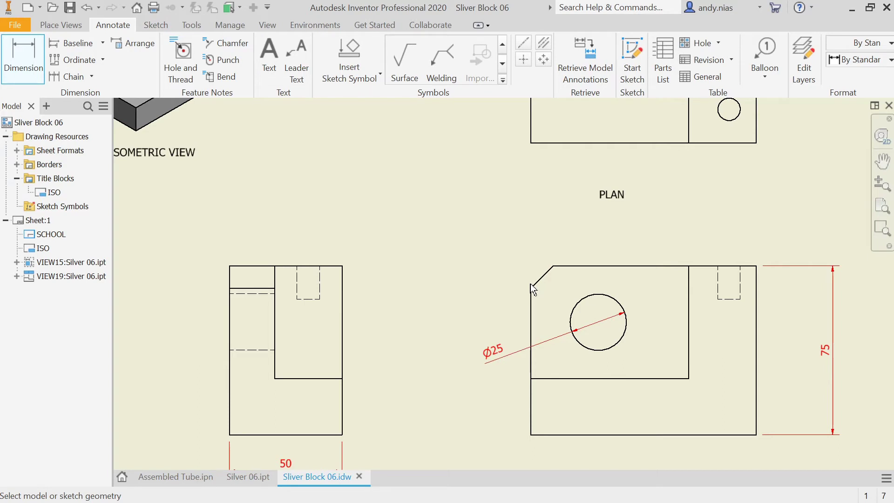
{"action": "left_click", "coordinate": [219, 44]}
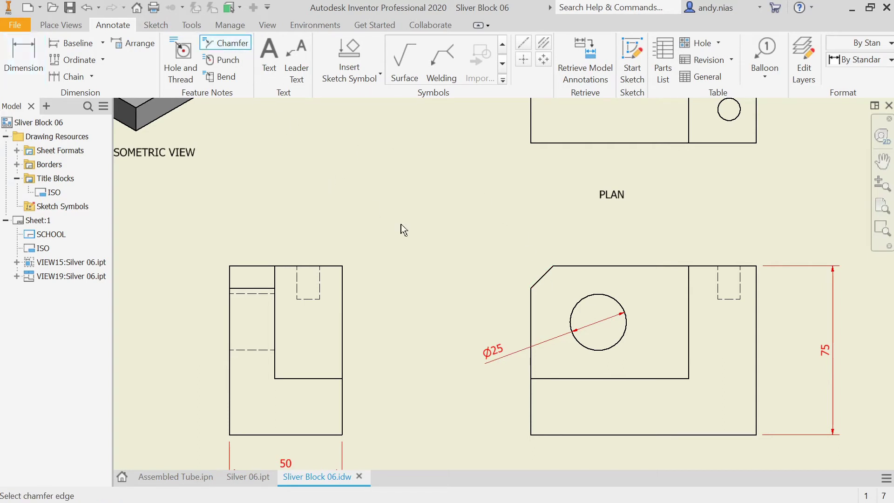
{"action": "left_click", "coordinate": [548, 277]}
{"action": "left_click", "coordinate": [563, 267]}
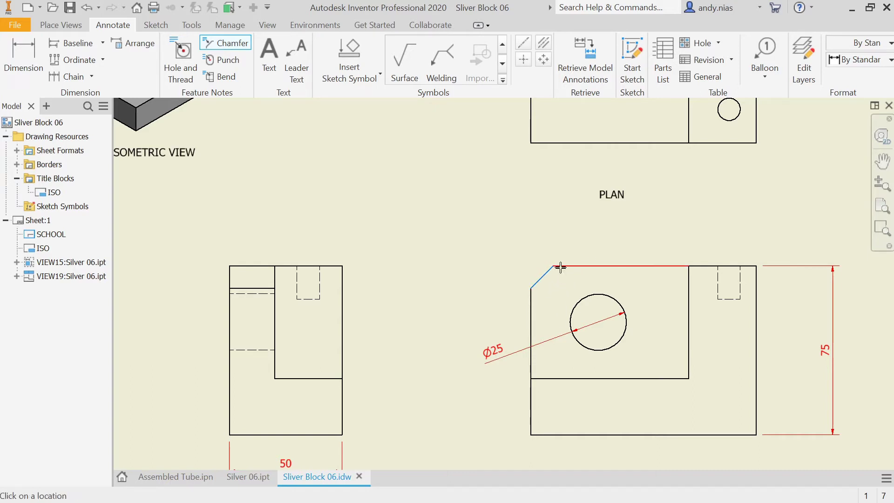
{"action": "left_click", "coordinate": [505, 253]}
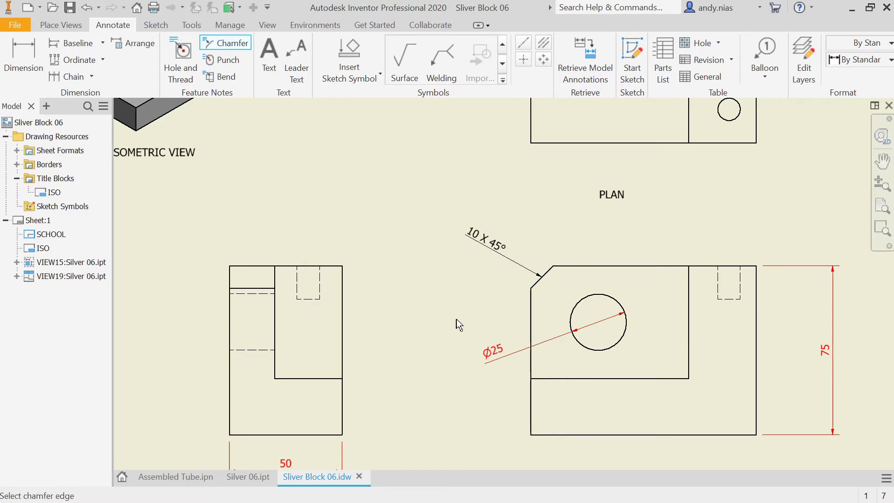
Dimension the small hole's diameter in the plan and its depth in the elevation
{"action": "scroll", "coordinate": [456, 320], "scroll_direction": "down", "scroll_amount": 2}
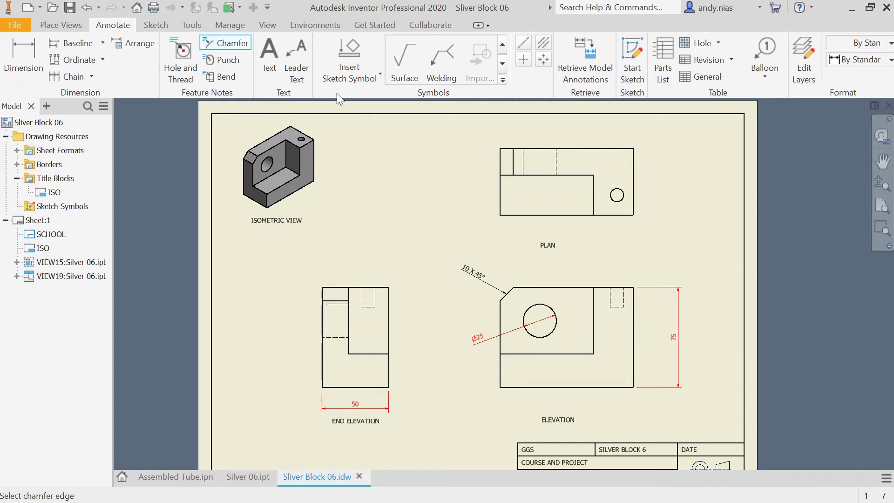
{"action": "left_click", "coordinate": [26, 55]}
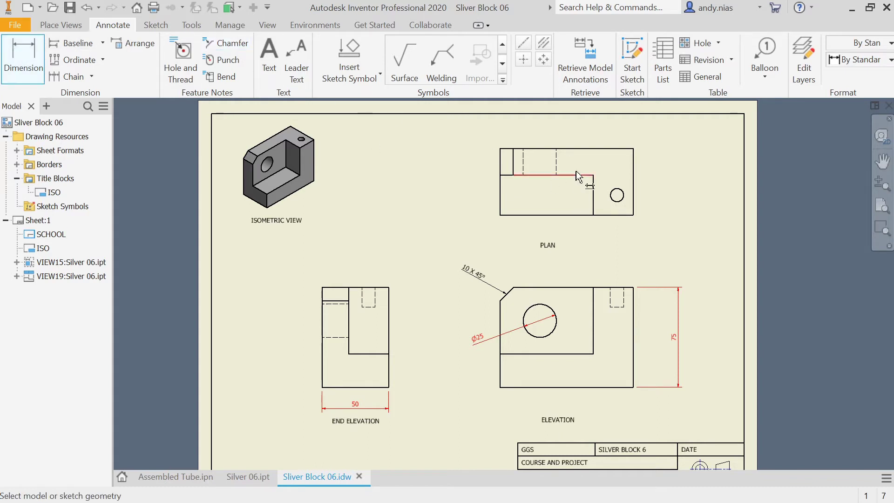
{"action": "left_click", "coordinate": [623, 194]}
{"action": "left_click", "coordinate": [659, 172]}
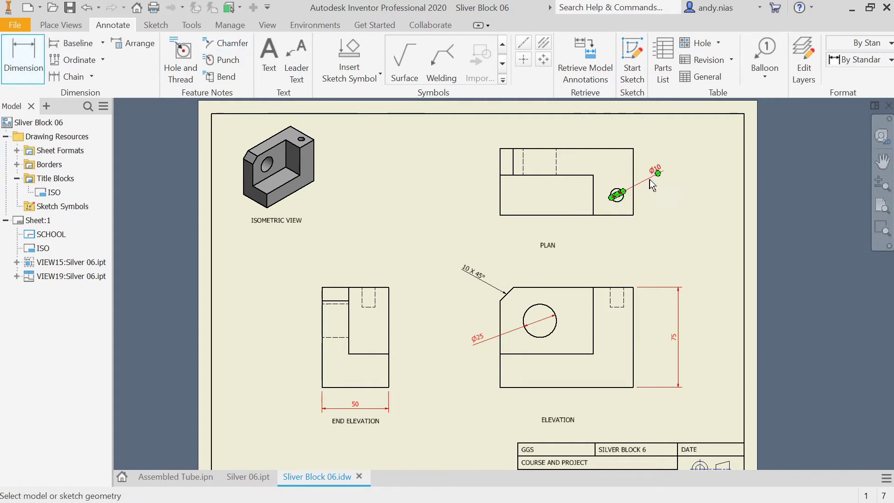
{"action": "left_click", "coordinate": [629, 305]}
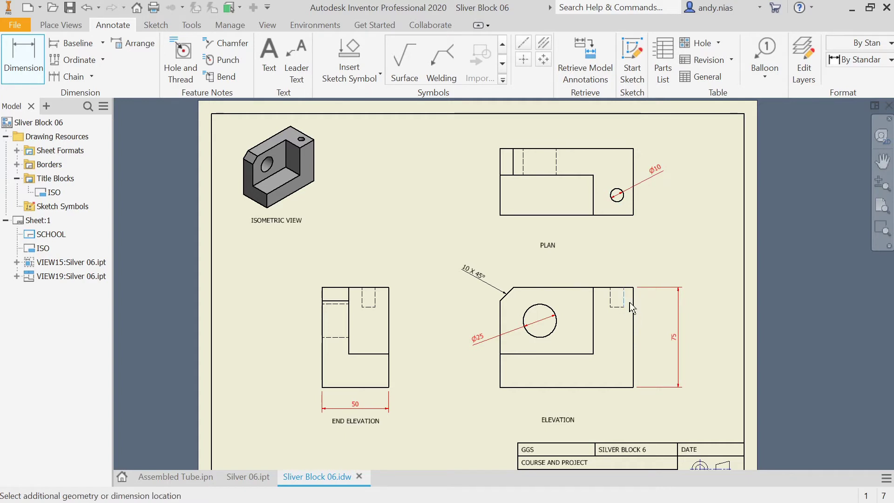
{"action": "left_click", "coordinate": [654, 300]}
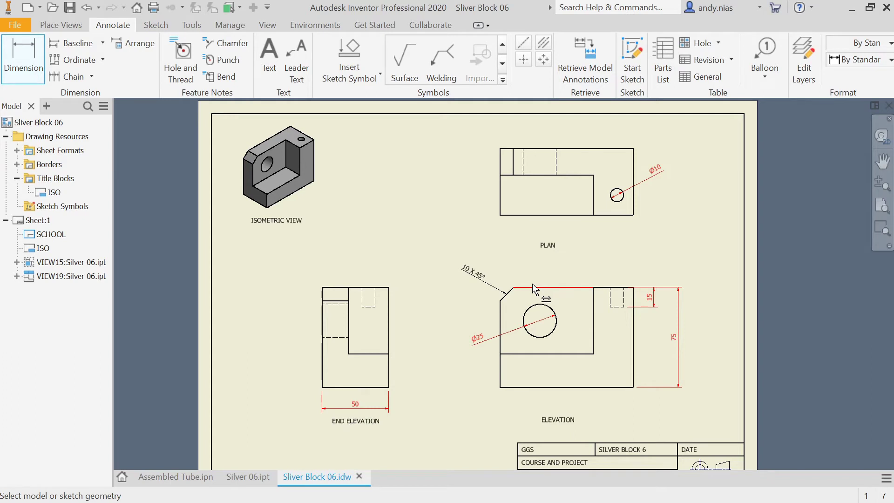
Delete the small hole's depth dimension in the elevation and its diameter dimension in the plan
{"action": "key", "text": "Escape"}
{"action": "left_click", "coordinate": [651, 301]}
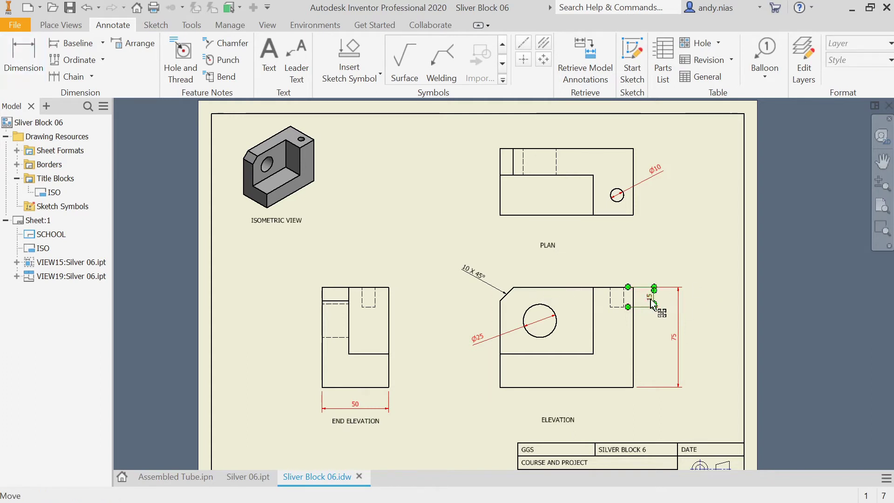
{"action": "key", "text": "Delete"}
{"action": "left_click", "coordinate": [661, 169]}
{"action": "key", "text": "Delete"}
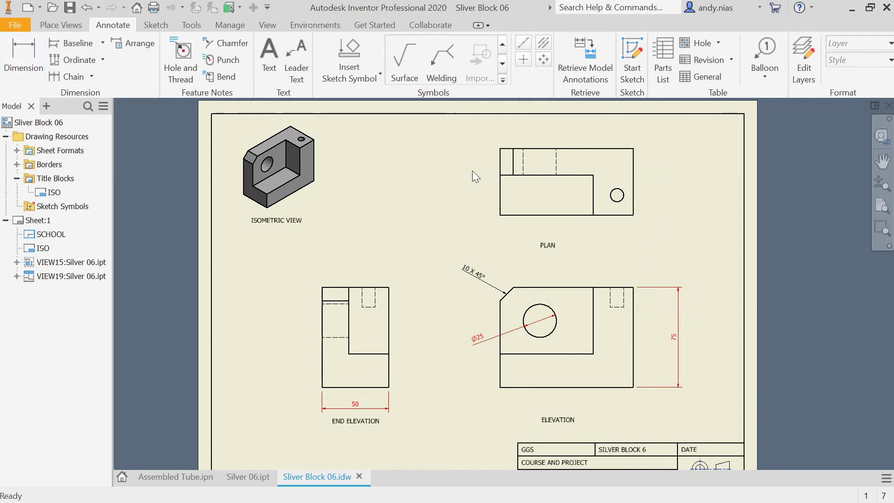
Add a hole note giving diameter and depth to the plan's small hole, placing the text outside the view
{"action": "left_click", "coordinate": [183, 59]}
{"action": "left_click", "coordinate": [621, 202]}
{"action": "left_click", "coordinate": [660, 171]}
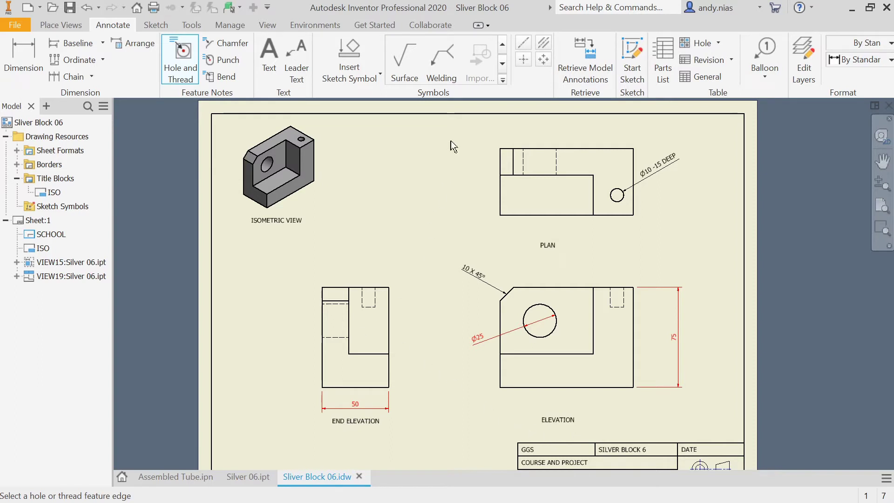
Add centre marks to the small hole in the plan and the large hole in the elevation
{"action": "left_click", "coordinate": [522, 60]}
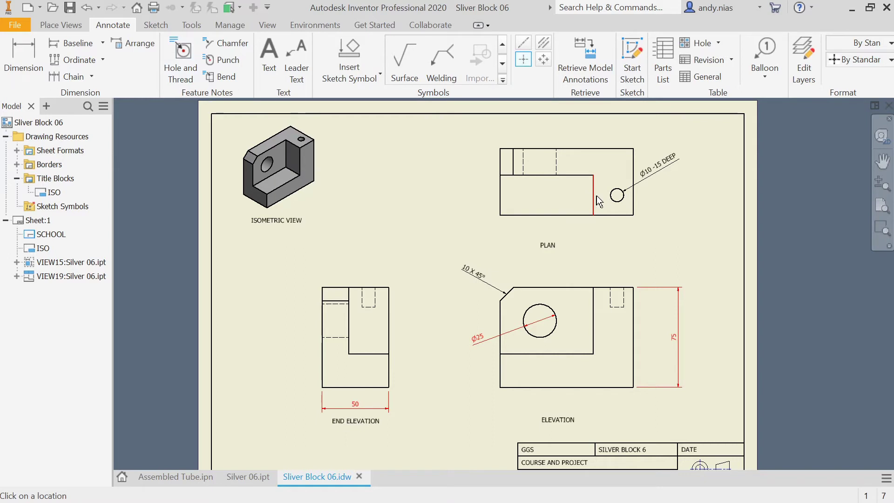
{"action": "left_click", "coordinate": [610, 195]}
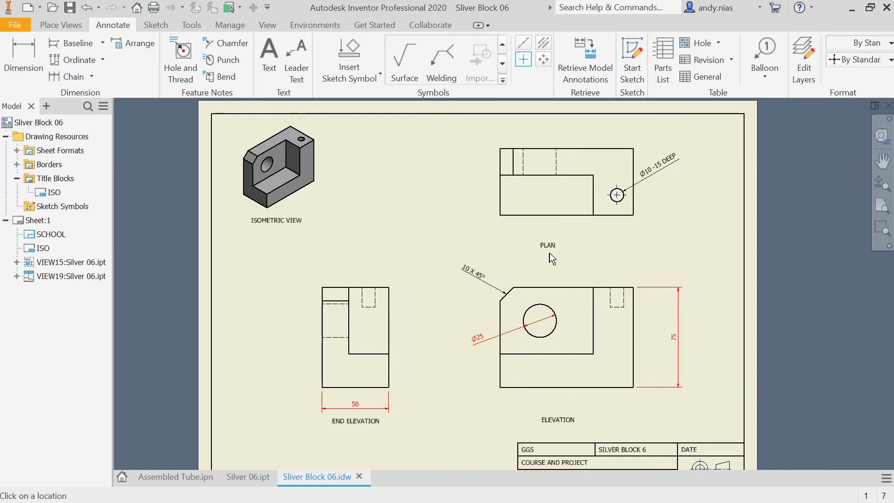
{"action": "left_click", "coordinate": [541, 316]}
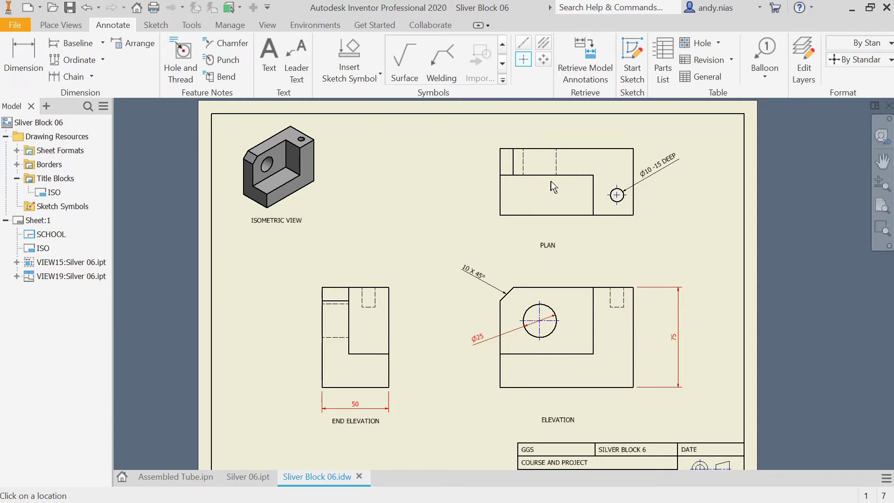
Add a bisecting centreline between the large hole's two hidden edges in the plan
{"action": "left_click", "coordinate": [543, 41]}
{"action": "scroll", "coordinate": [553, 177], "scroll_direction": "down", "scroll_amount": 3}
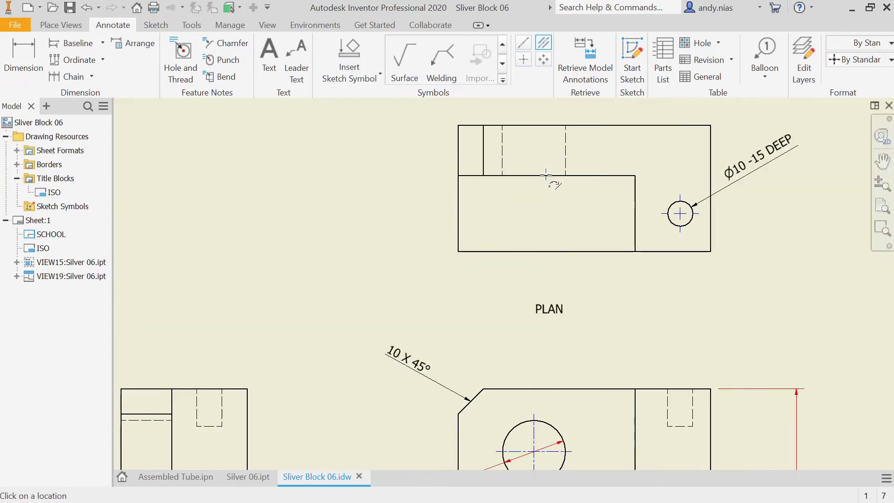
{"action": "left_click", "coordinate": [565, 143]}
Add bisecting centrelines between the hidden edges of both the large and small holes in the end elevation
{"action": "scroll", "coordinate": [389, 235], "scroll_direction": "up", "scroll_amount": 3}
{"action": "middle_click_drag", "start_coordinate": [389, 235], "coordinate": [473, 166]}
{"action": "scroll", "coordinate": [328, 311], "scroll_direction": "down", "scroll_amount": 3}
{"action": "left_click", "coordinate": [332, 315]}
{"action": "left_click", "coordinate": [342, 245]}
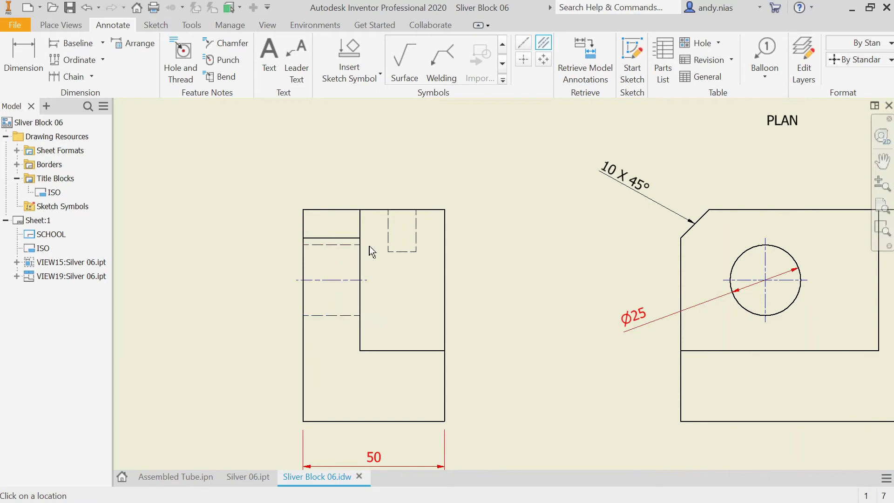
{"action": "left_click", "coordinate": [387, 214]}
{"action": "left_click", "coordinate": [416, 225]}
Add a bisecting centreline between the small hole's hidden edges in the elevation
{"action": "scroll", "coordinate": [538, 271], "scroll_direction": "up", "scroll_amount": 1}
{"action": "middle_click_drag", "start_coordinate": [538, 271], "coordinate": [384, 253]}
{"action": "scroll", "coordinate": [532, 273], "scroll_direction": "up", "scroll_amount": 1}
{"action": "left_click", "coordinate": [649, 224]}
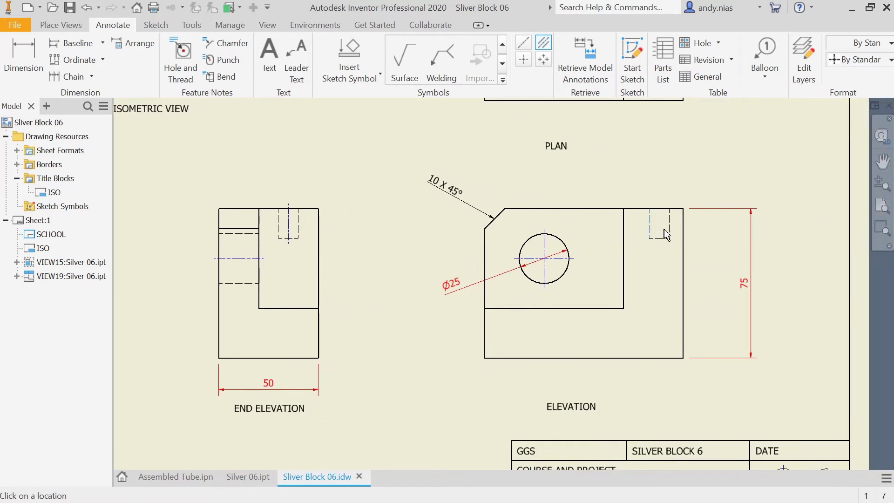
{"action": "left_click", "coordinate": [669, 226]}
{"action": "scroll", "coordinate": [630, 288], "scroll_direction": "up", "scroll_amount": 1}
{"action": "scroll", "coordinate": [629, 292], "scroll_direction": "up", "scroll_amount": 2}
{"action": "middle_click_drag", "start_coordinate": [629, 292], "coordinate": [593, 309]}
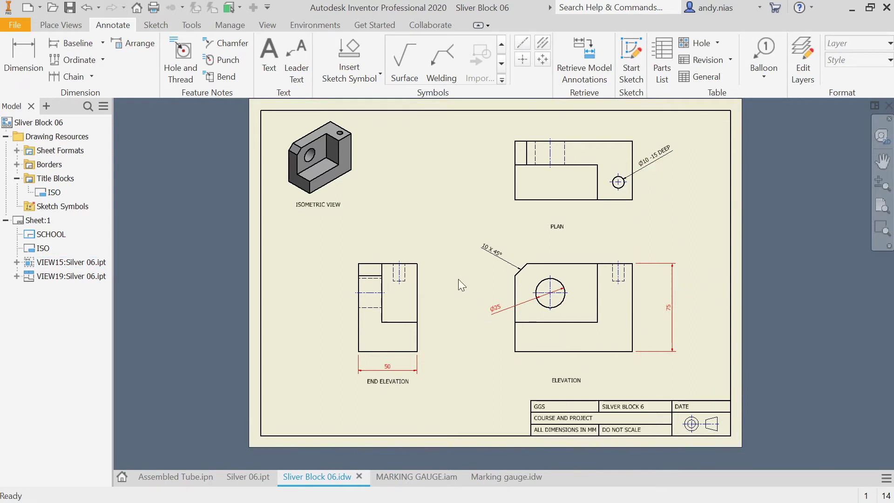
In the Marking gauge drawing, place a 1:1 end view of the gauge with its knob uppermost, and move it to the sheet's upper-left corner
{"action": "left_click", "coordinate": [489, 476]}
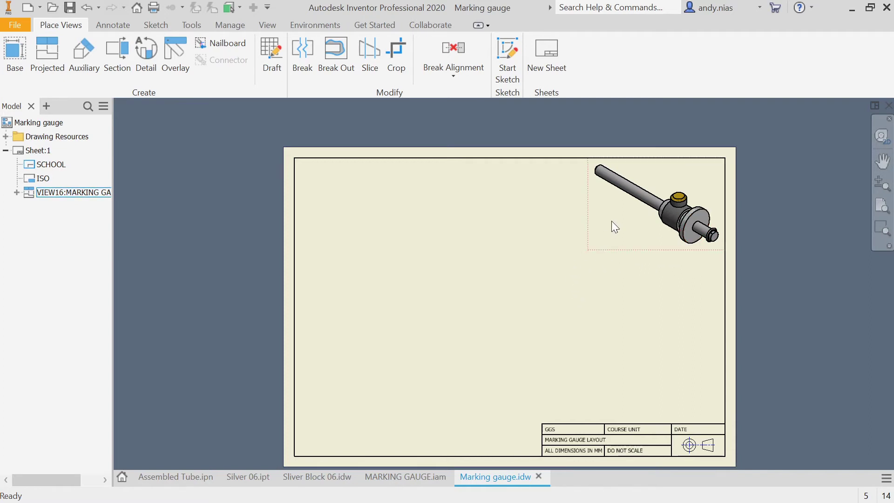
{"action": "left_click", "coordinate": [11, 52]}
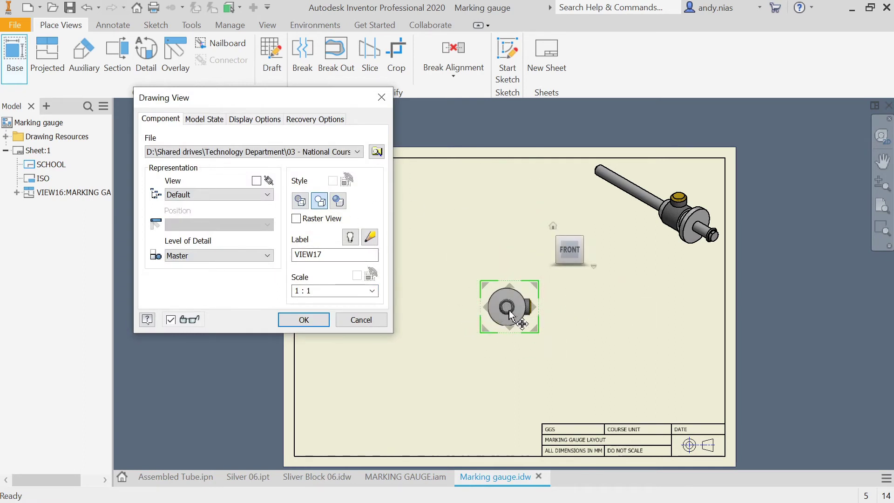
{"action": "mouse_move", "coordinate": [567, 276]}
{"action": "left_click", "coordinate": [586, 224]}
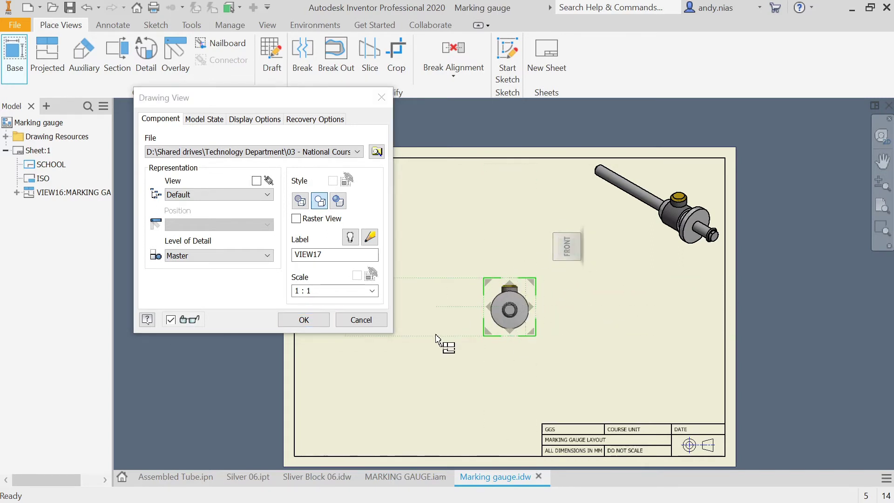
{"action": "left_click", "coordinate": [304, 320]}
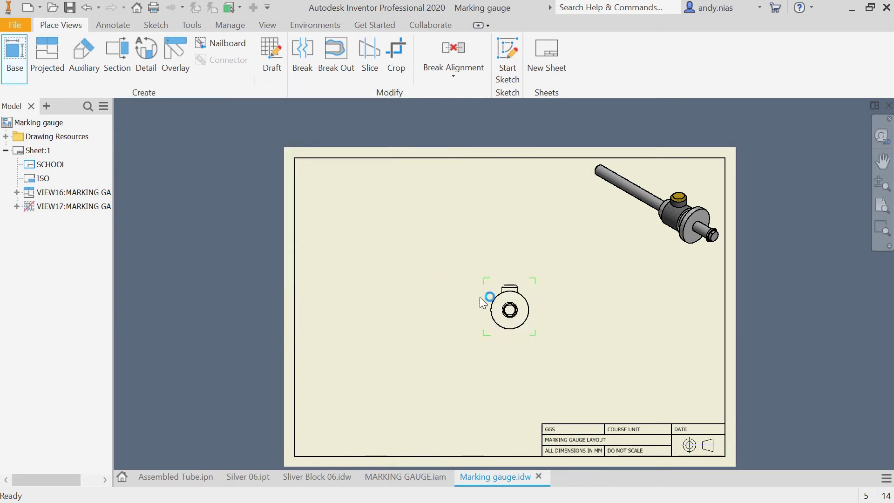
{"action": "left_click_drag", "start_coordinate": [334, 175], "coordinate": [321, 175]}
Start a section view from the end view with a vertical cutting line through the knob's midpoint, running past both ends of the view
{"action": "scroll", "coordinate": [320, 174], "scroll_direction": "up", "scroll_amount": 5}
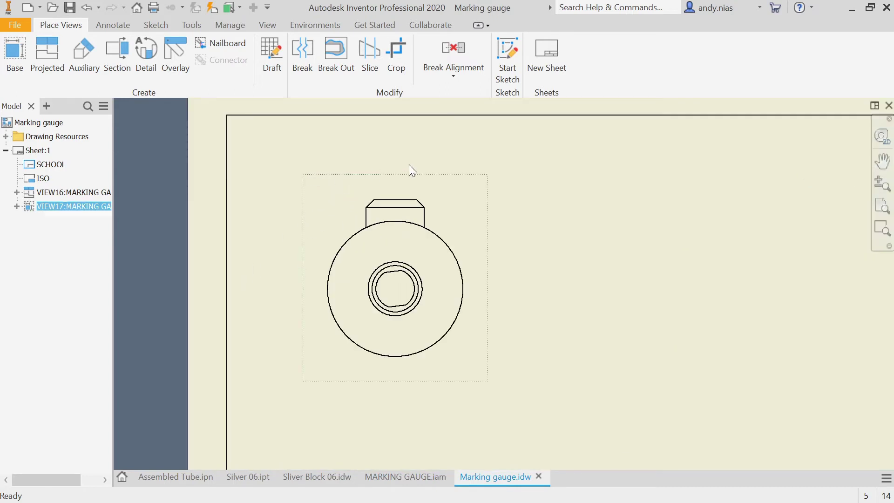
{"action": "left_click", "coordinate": [118, 55]}
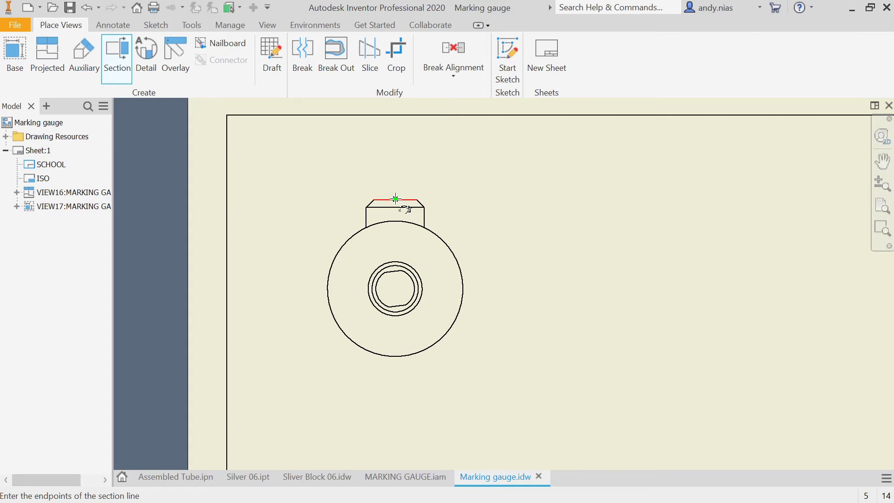
{"action": "left_click", "coordinate": [395, 171]}
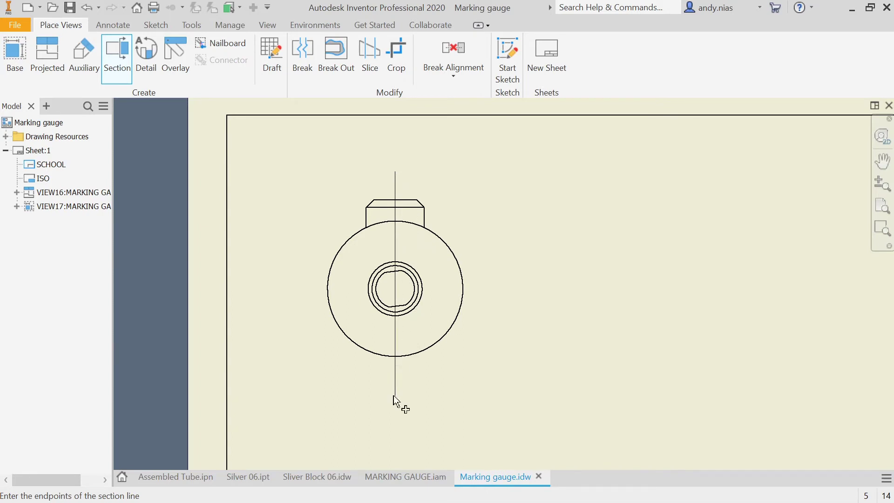
{"action": "left_click", "coordinate": [395, 396]}
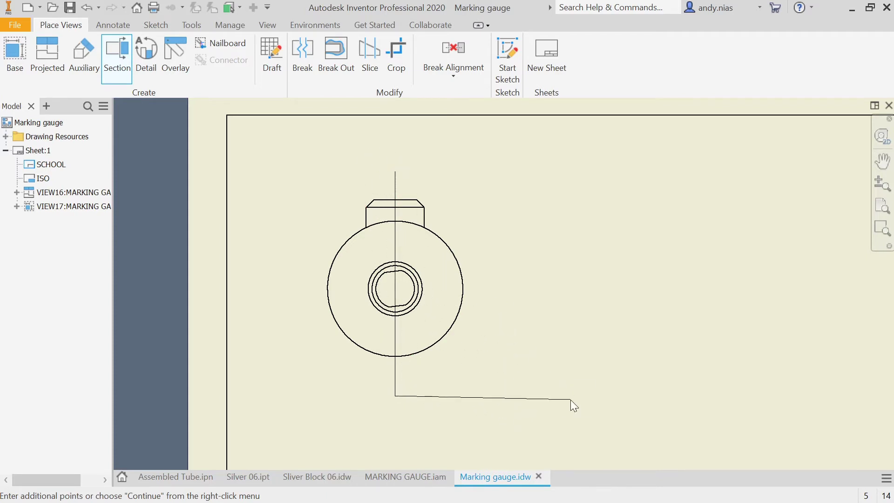
{"action": "right_click", "coordinate": [510, 358]}
{"action": "left_click", "coordinate": [558, 357]}
Give the section view identifier A at 1:1 scale with full depth, and place it to the right of the end view
{"action": "scroll", "coordinate": [607, 336], "scroll_direction": "down", "scroll_amount": 3}
{"action": "scroll", "coordinate": [608, 338], "scroll_direction": "down", "scroll_amount": 2}
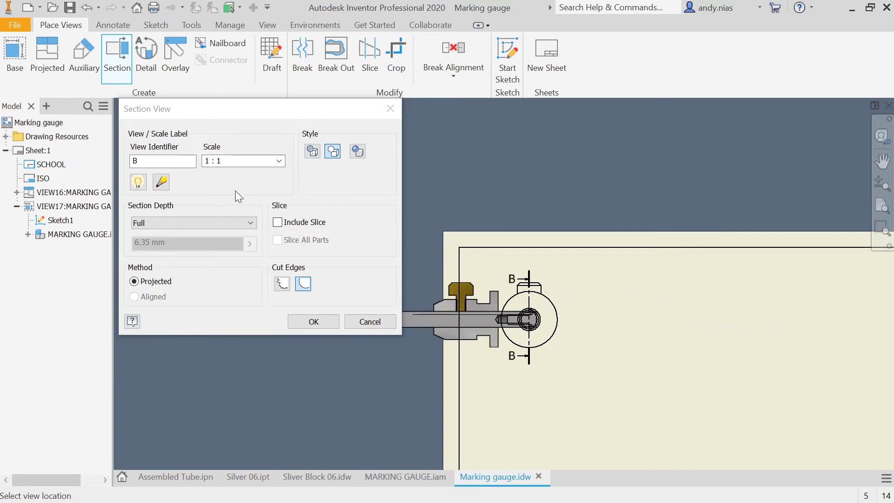
{"action": "left_click_drag", "start_coordinate": [154, 161], "coordinate": [104, 155]}
{"action": "type", "text": "A"}
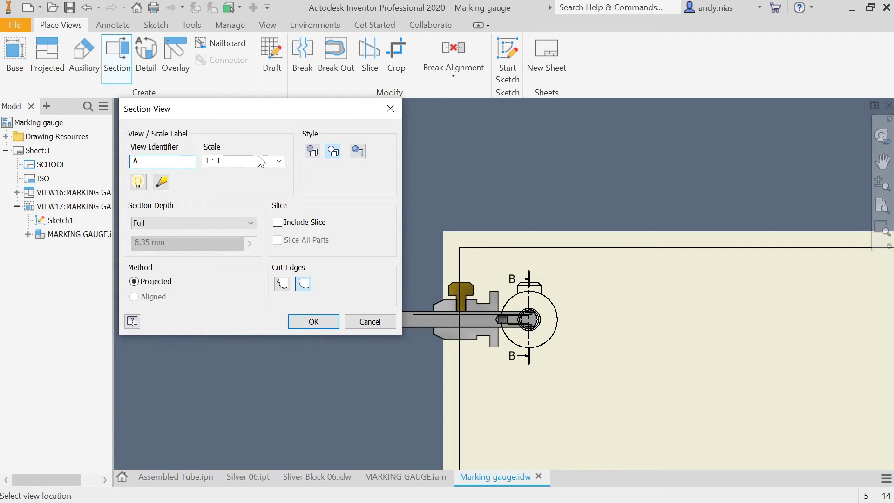
{"action": "left_click", "coordinate": [279, 161]}
{"action": "left_click", "coordinate": [279, 161]}
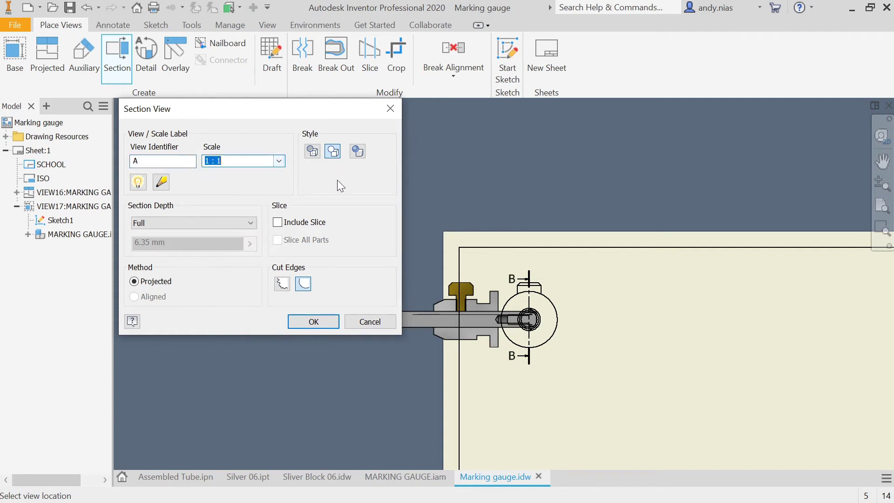
{"action": "left_click", "coordinate": [252, 225]}
{"action": "left_click", "coordinate": [251, 224]}
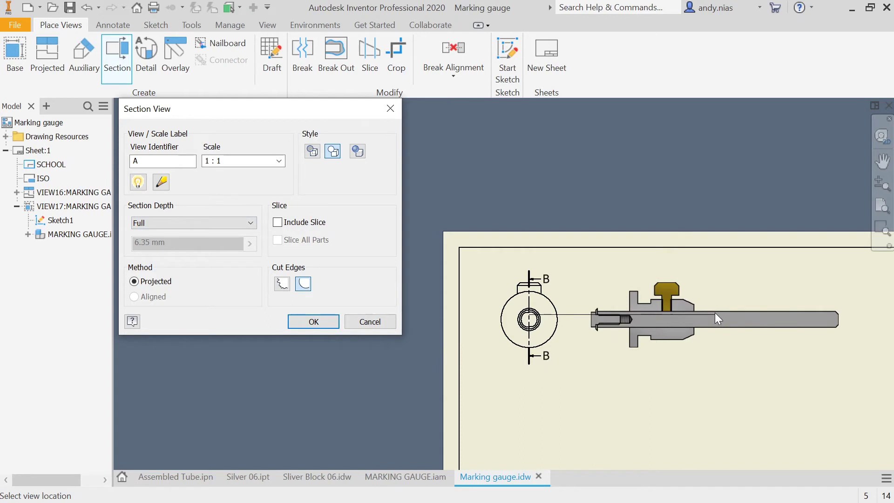
{"action": "left_click", "coordinate": [715, 314]}
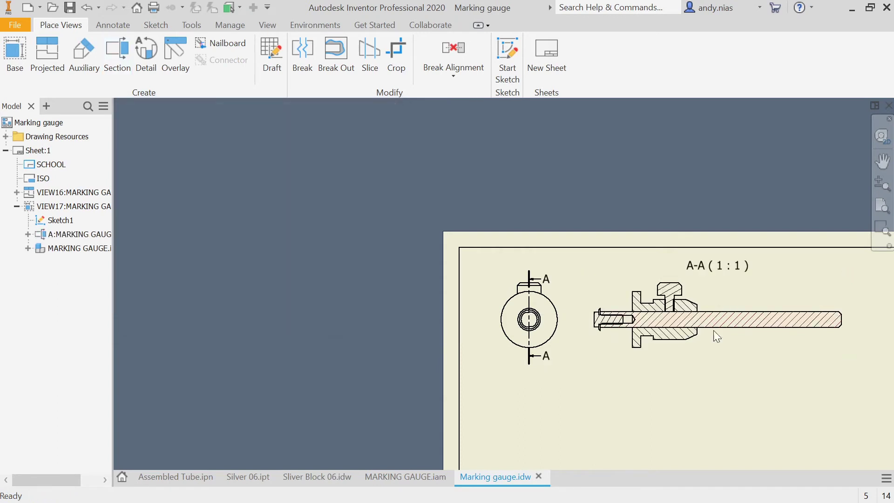
Lengthen section line A-A at both ends and move the A-A (1 : 1) label below the section view
{"action": "mouse_move", "coordinate": [702, 368]}
{"action": "middle_mouse_down"}
{"action": "mouse_move", "coordinate": [563, 343]}
{"action": "mouse_move", "coordinate": [357, 278]}
{"action": "middle_mouse_up"}
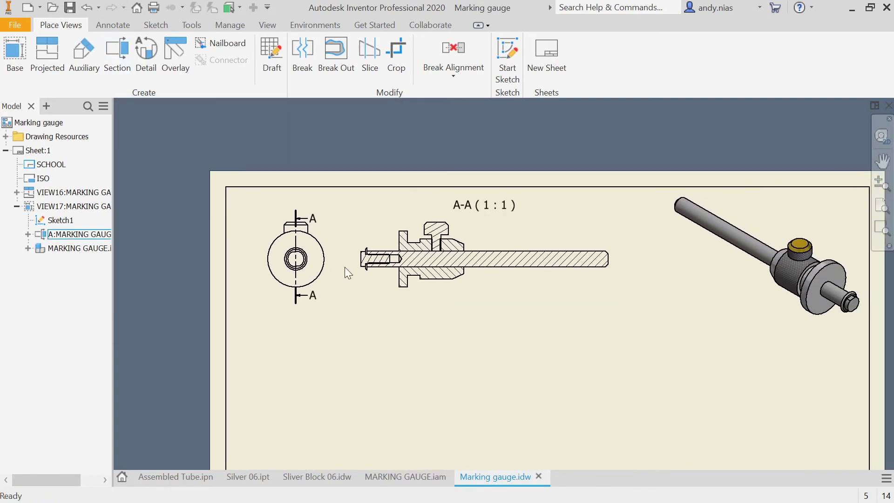
{"action": "left_click_drag", "start_coordinate": [295, 212], "coordinate": [295, 196]}
{"action": "left_click_drag", "start_coordinate": [295, 303], "coordinate": [294, 307]}
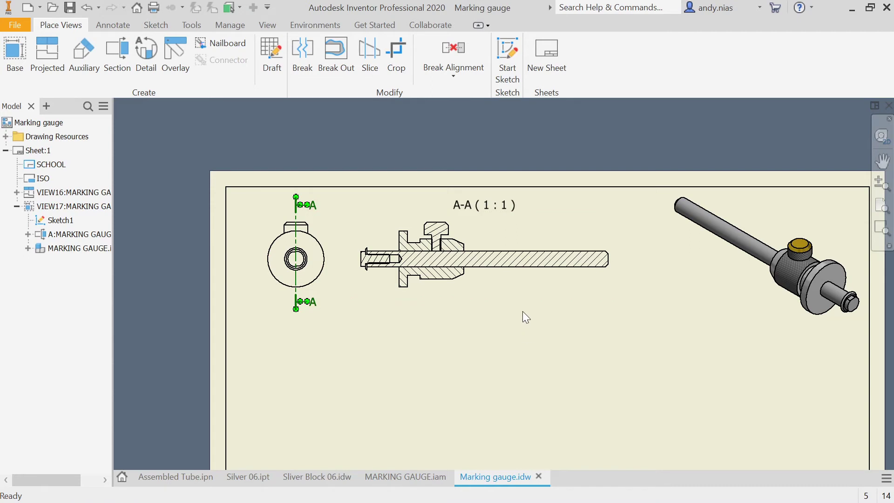
{"action": "left_click_drag", "start_coordinate": [486, 209], "coordinate": [467, 325]}
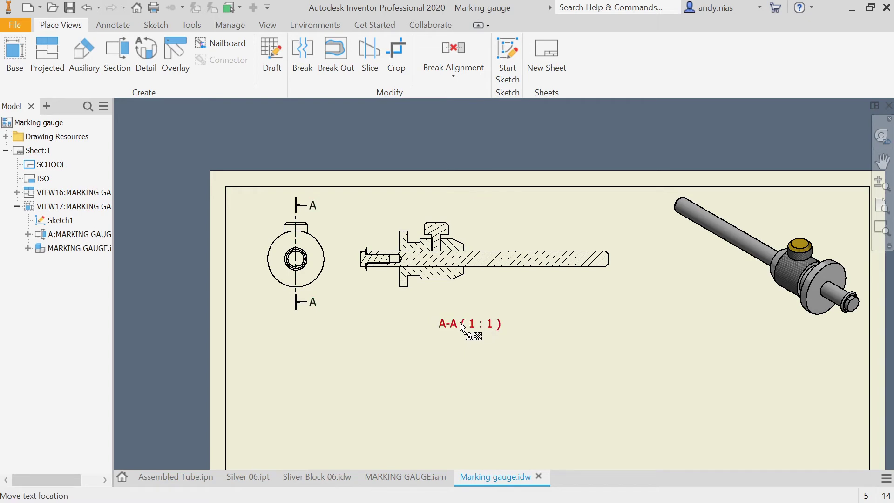
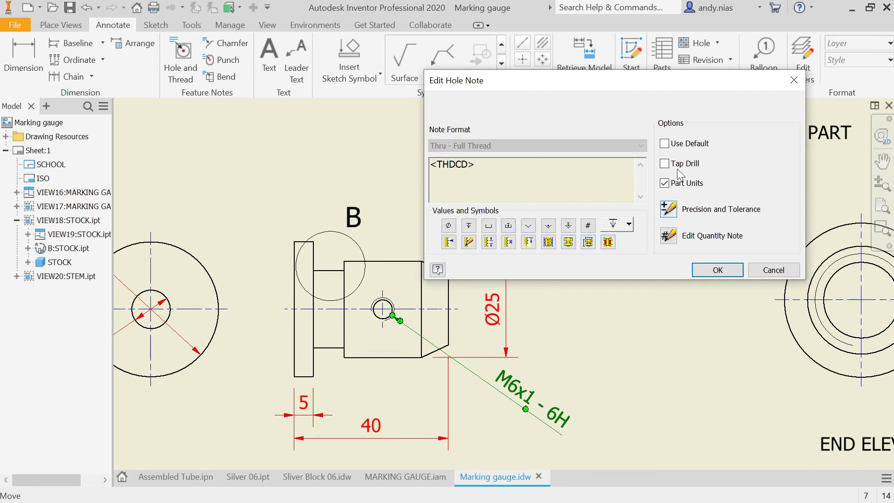
Add the depth symbol and hole depth value after the thread designation in the stock elevation's M6x1 hole note
{"action": "left_click", "coordinate": [613, 224]}
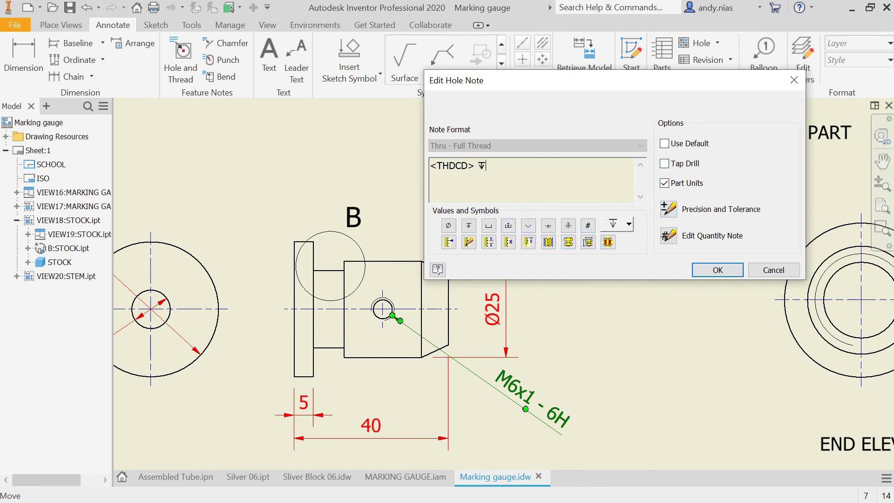
{"action": "left_click", "coordinate": [468, 225]}
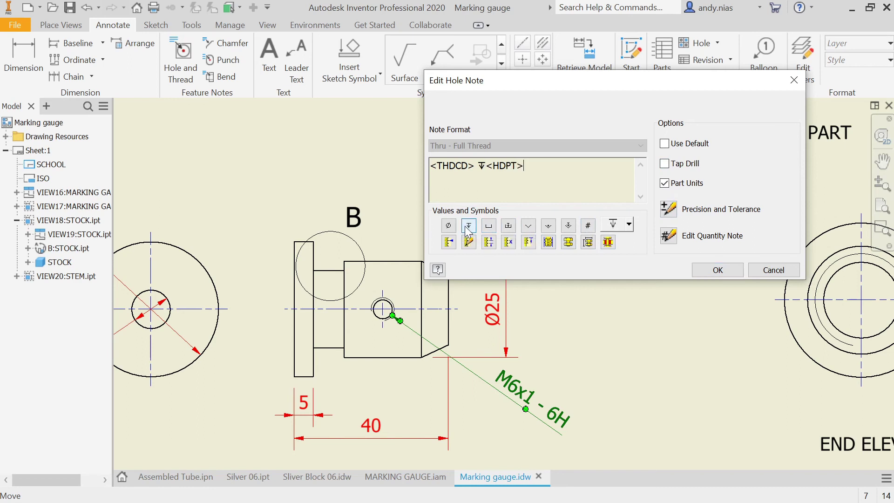
{"action": "left_click", "coordinate": [706, 269]}
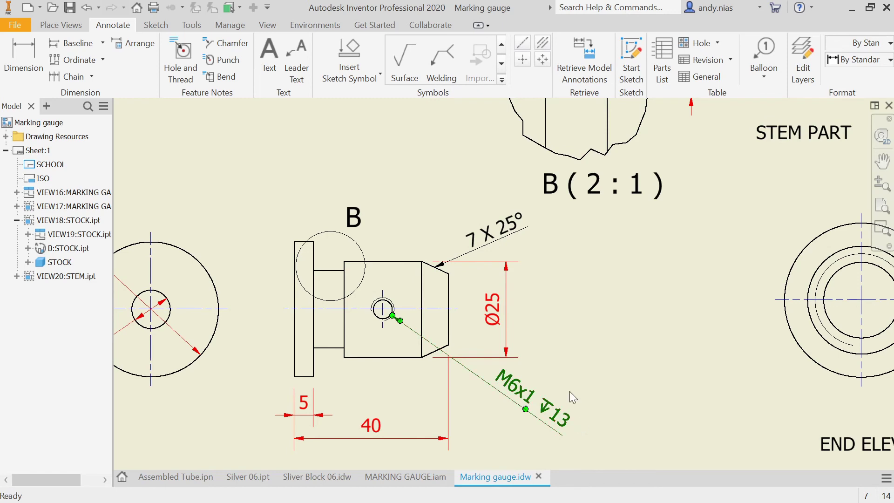
Dimension the outer diameter of the stem's end elevation, placing the value at the view's upper left
{"action": "scroll", "coordinate": [570, 392], "scroll_direction": "down", "scroll_amount": 5}
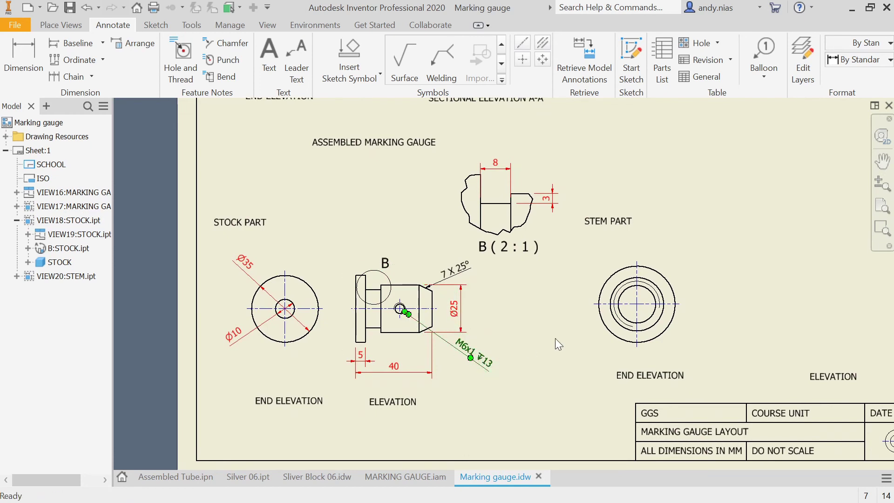
{"action": "scroll", "coordinate": [554, 339], "scroll_direction": "up", "scroll_amount": 1}
{"action": "middle_click_drag", "start_coordinate": [555, 339], "coordinate": [513, 330]}
{"action": "left_click", "coordinate": [23, 58]}
{"action": "left_click", "coordinate": [558, 278]}
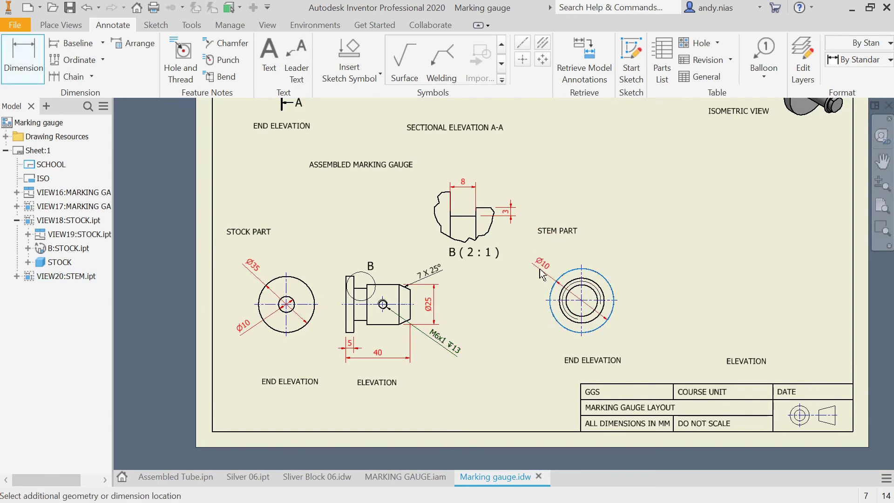
{"action": "left_click", "coordinate": [541, 273]}
Add a hole and thread note to the stem end elevation's threaded hole, placed at the view's lower left
{"action": "scroll", "coordinate": [559, 298], "scroll_direction": "up", "scroll_amount": 3}
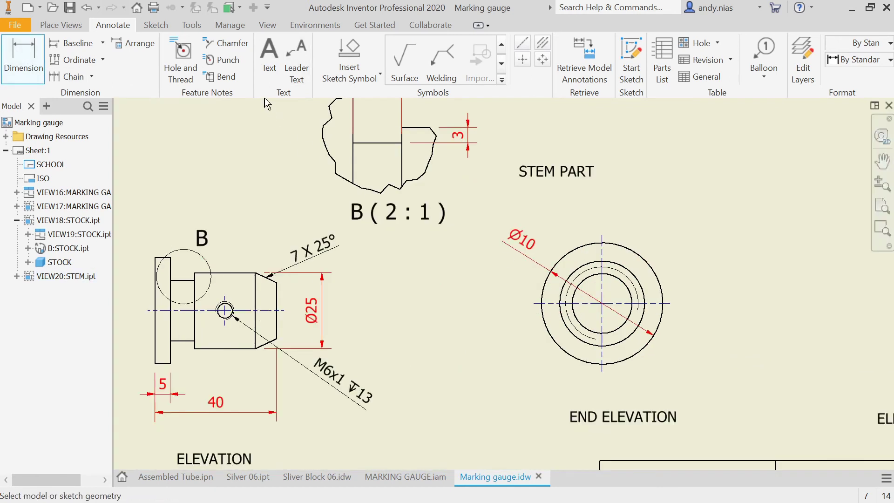
{"action": "left_click", "coordinate": [180, 56]}
{"action": "left_click", "coordinate": [578, 320]}
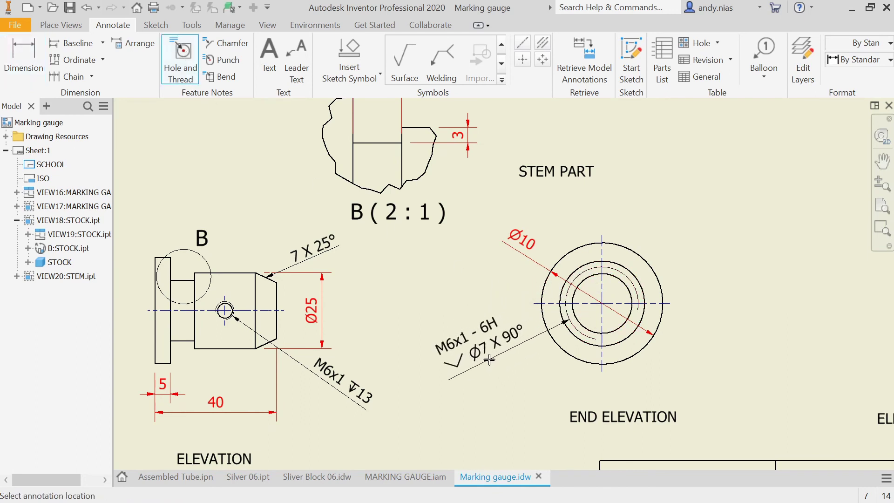
{"action": "left_click", "coordinate": [489, 360]}
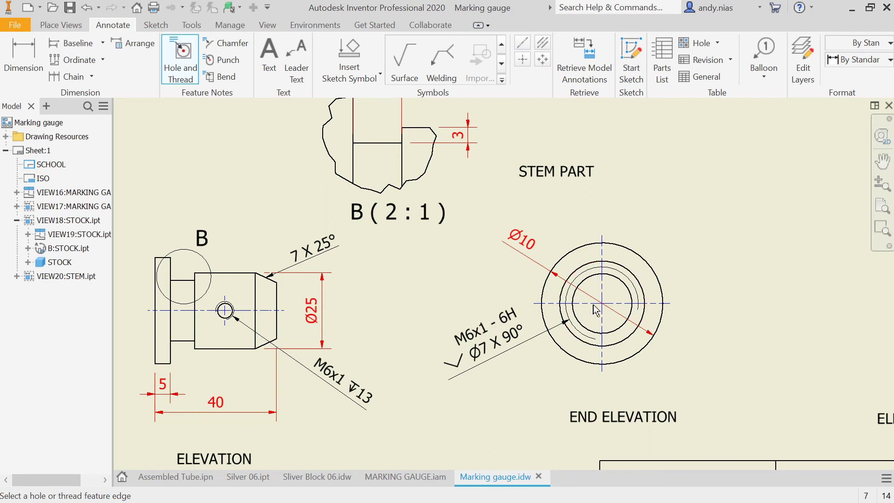
{"action": "key", "text": "Escape"}
{"action": "left_click", "coordinate": [478, 340]}
{"action": "right_click", "coordinate": [476, 327]}
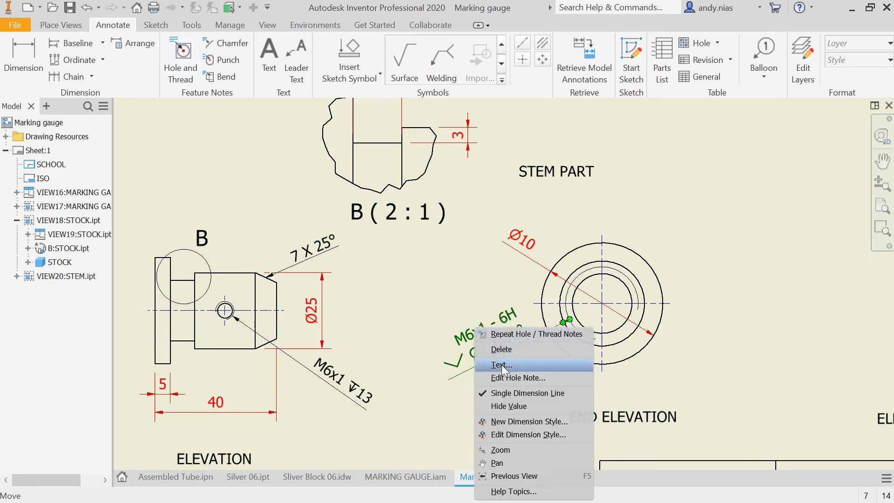
{"action": "left_click", "coordinate": [508, 377]}
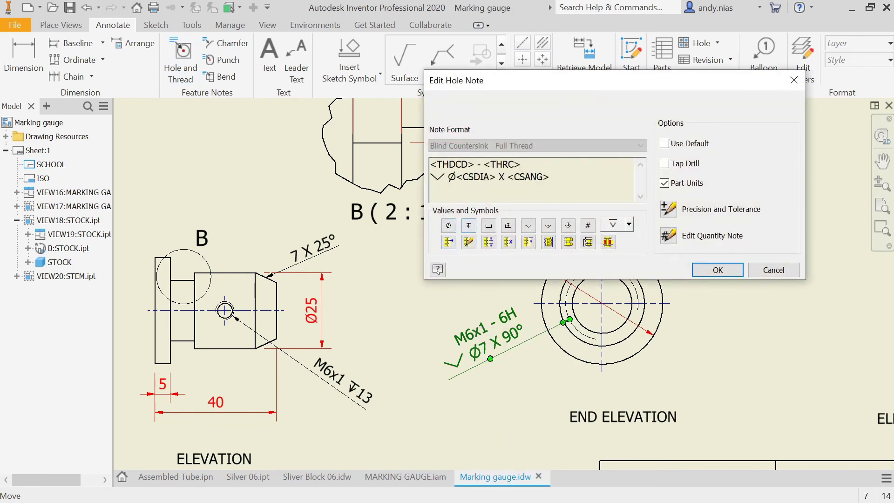
{"action": "left_click_drag", "start_coordinate": [476, 164], "coordinate": [522, 164]}
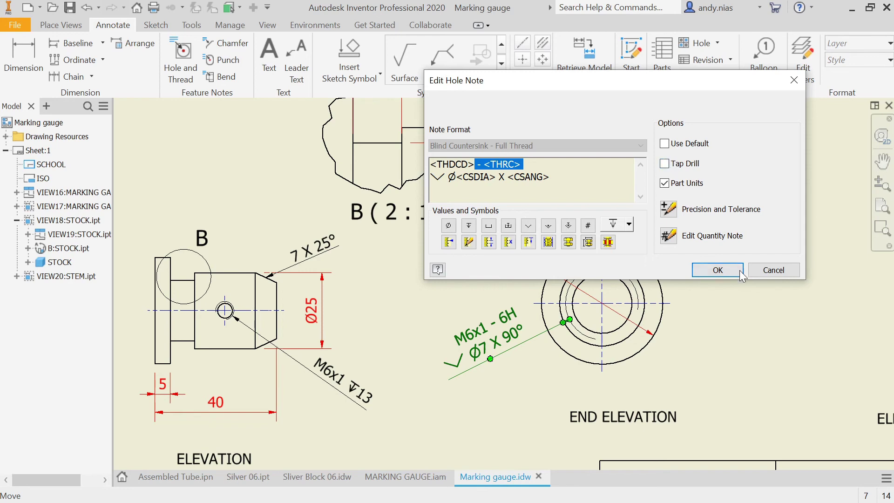
{"action": "left_click", "coordinate": [770, 271]}
Create a projected elevation of the stem from its end elevation, placed in line to the right of it
{"action": "scroll", "coordinate": [683, 317], "scroll_direction": "up", "scroll_amount": 3}
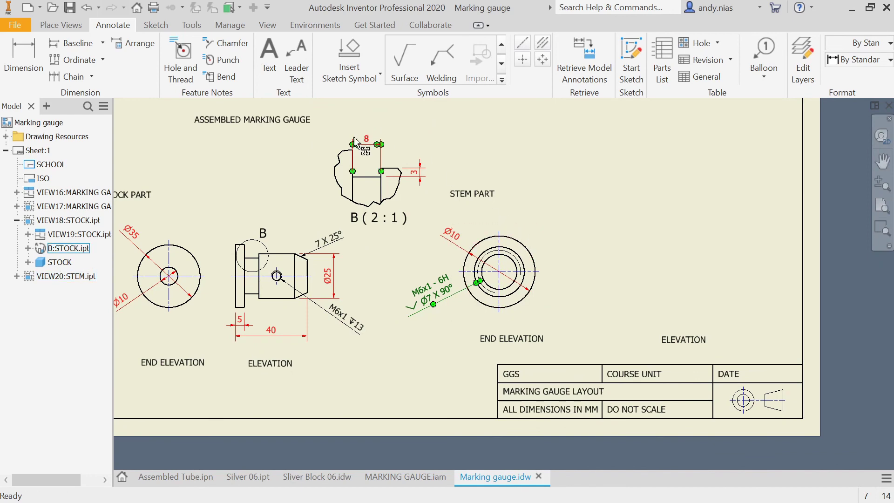
{"action": "left_click", "coordinate": [55, 24]}
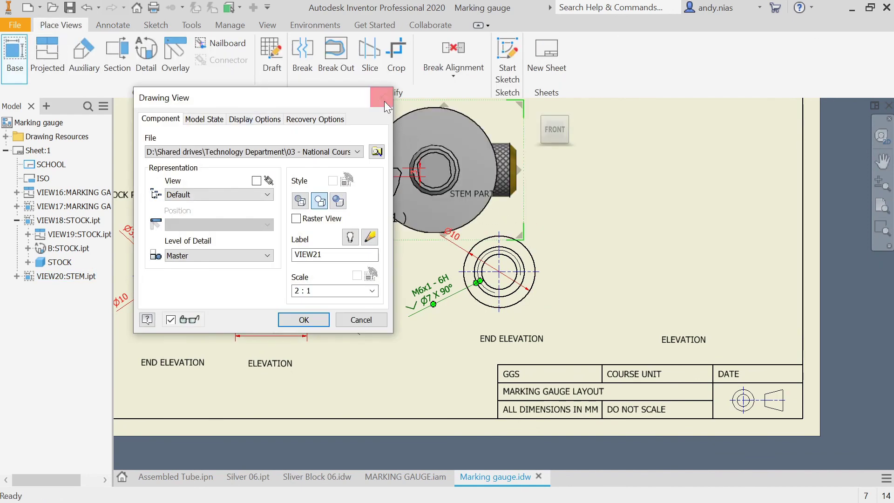
{"action": "key", "text": "Escape"}
{"action": "left_click", "coordinate": [53, 50]}
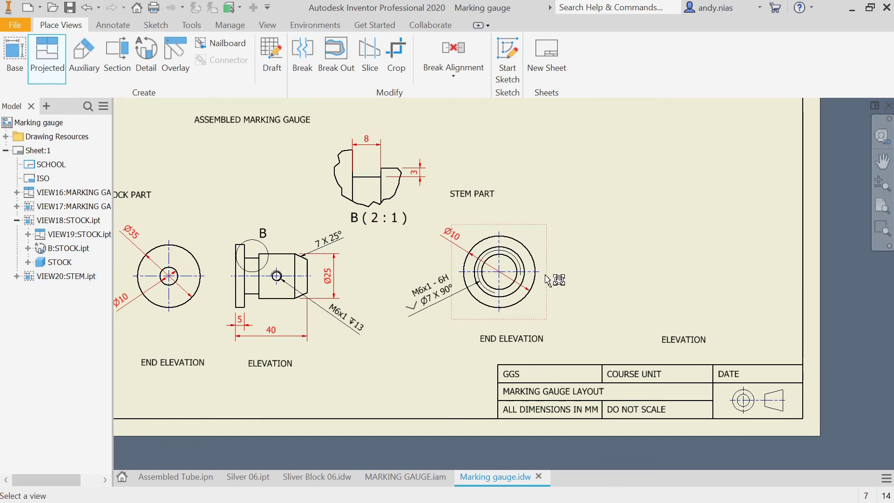
{"action": "left_click", "coordinate": [537, 246]}
{"action": "scroll", "coordinate": [619, 268], "scroll_direction": "down", "scroll_amount": 5}
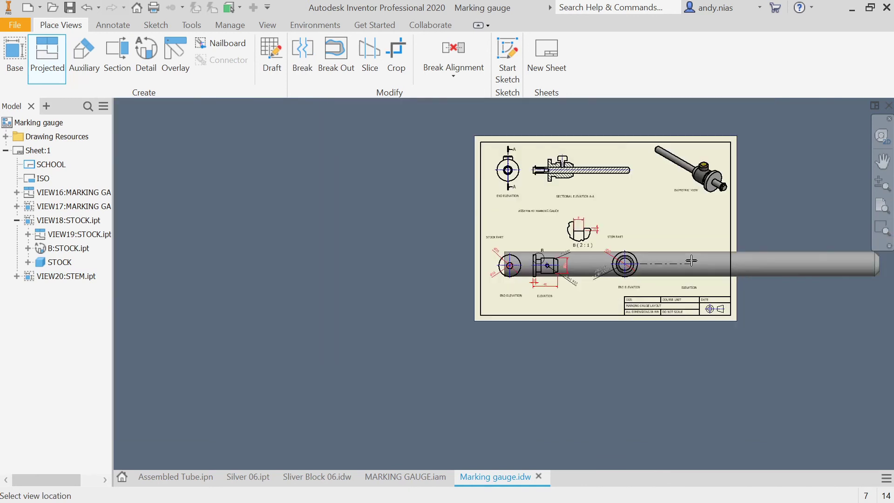
{"action": "middle_click_drag", "start_coordinate": [619, 268], "coordinate": [502, 282]}
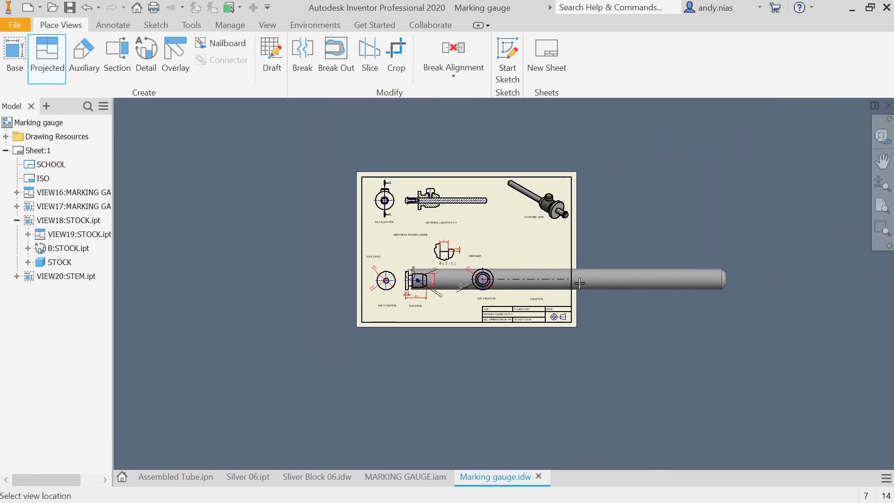
{"action": "left_click", "coordinate": [666, 278]}
{"action": "right_click", "coordinate": [649, 278]}
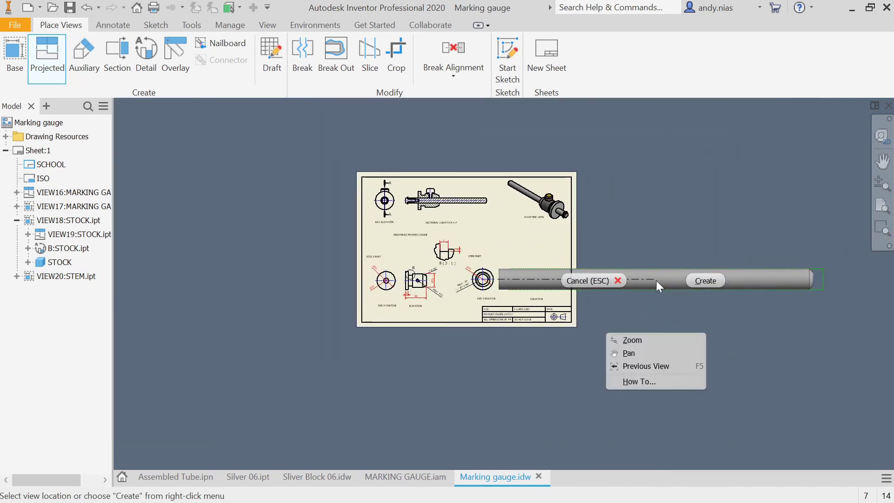
{"action": "left_click", "coordinate": [707, 280]}
Set the scale of the stem's end elevation to 2:1
{"action": "scroll", "coordinate": [496, 298], "scroll_direction": "up", "scroll_amount": 6}
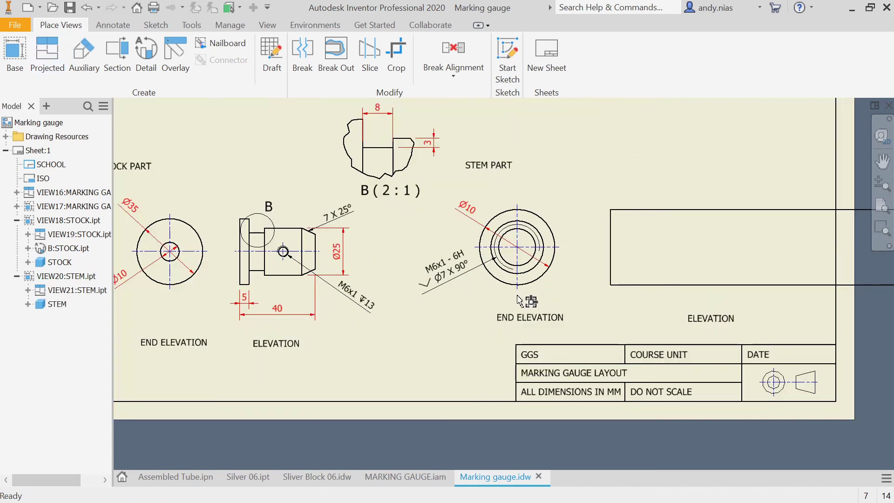
{"action": "double_click", "coordinate": [486, 286]}
{"action": "left_click", "coordinate": [372, 291]}
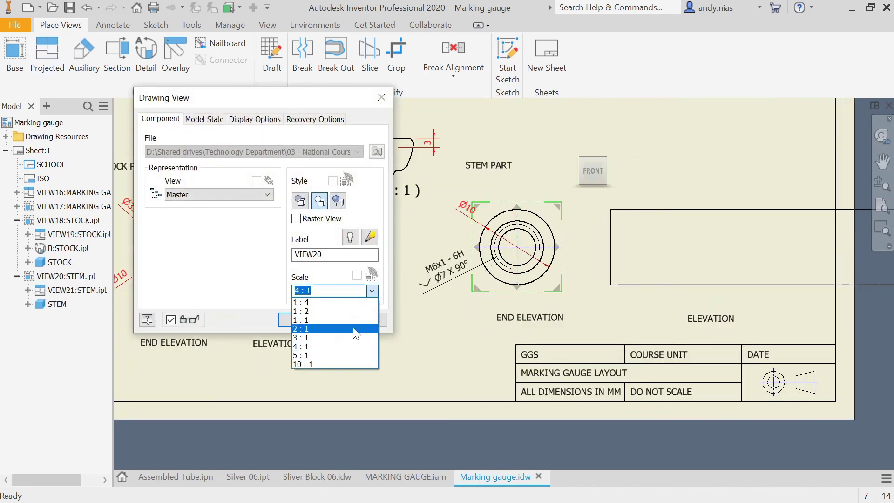
{"action": "left_click", "coordinate": [355, 331]}
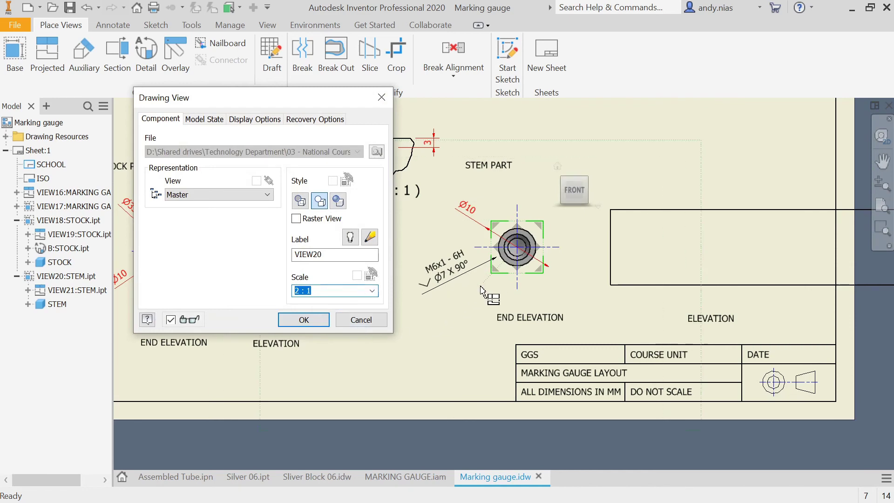
{"action": "left_click", "coordinate": [304, 319]}
Move the projected stem elevation left along its alignment so it starts close beside the stem's end elevation
{"action": "scroll", "coordinate": [619, 270], "scroll_direction": "down", "scroll_amount": 3}
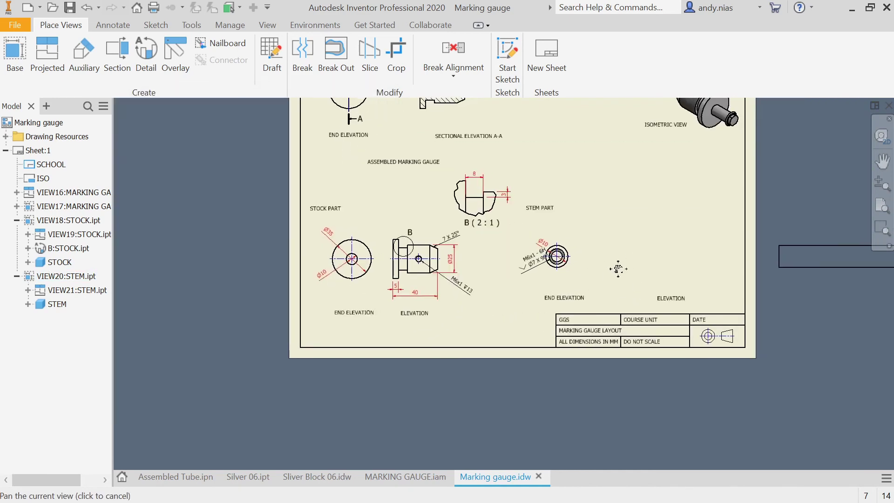
{"action": "left_click_drag", "start_coordinate": [753, 281], "coordinate": [608, 281]}
{"action": "scroll", "coordinate": [620, 282], "scroll_direction": "down", "scroll_amount": 1}
{"action": "middle_click_drag", "start_coordinate": [620, 282], "coordinate": [591, 302]}
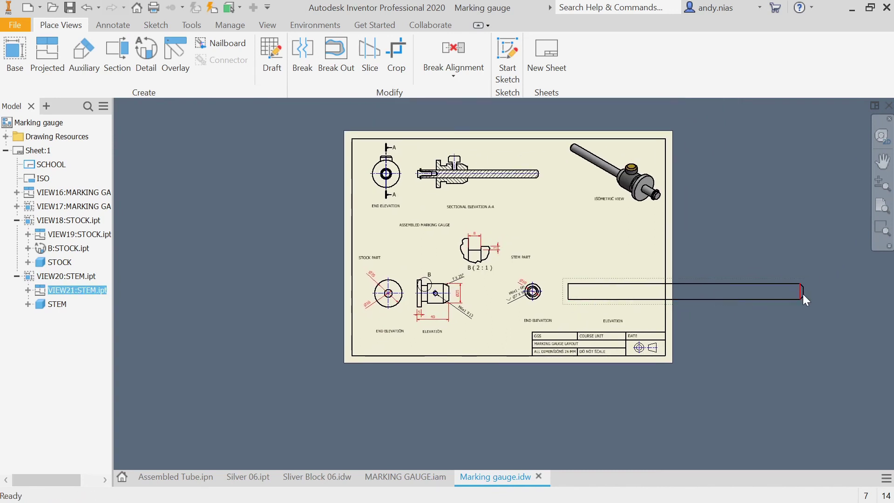
Shorten the projected stem elevation with a horizontal break, 6 mm gap and one symbol, and move it left beside the end elevation
{"action": "scroll", "coordinate": [627, 287], "scroll_direction": "up", "scroll_amount": 3}
{"action": "left_click_drag", "start_coordinate": [543, 321], "coordinate": [533, 320]}
{"action": "scroll", "coordinate": [806, 282], "scroll_direction": "down", "scroll_amount": 2}
{"action": "middle_click_drag", "start_coordinate": [788, 289], "coordinate": [712, 298]}
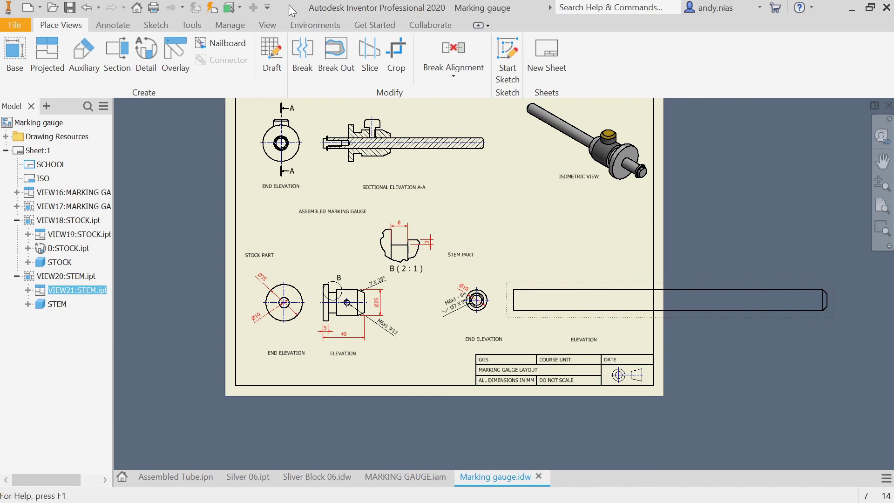
{"action": "left_click", "coordinate": [308, 50]}
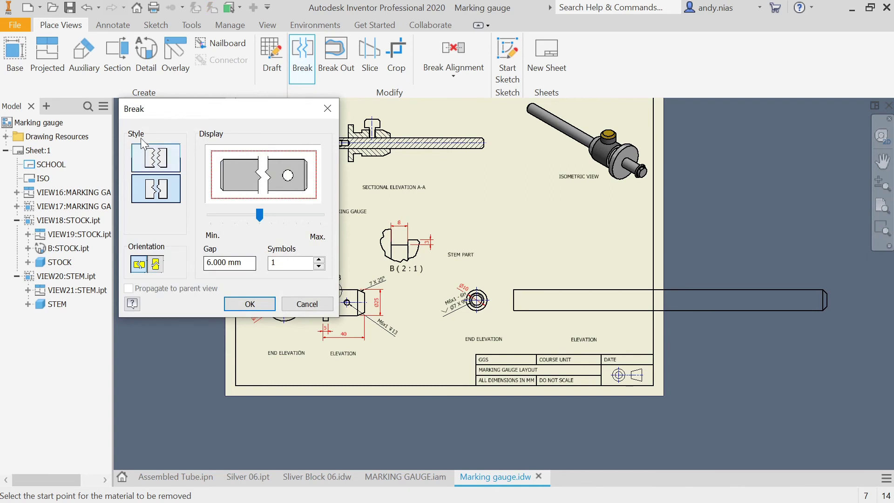
{"action": "left_click", "coordinate": [573, 298]}
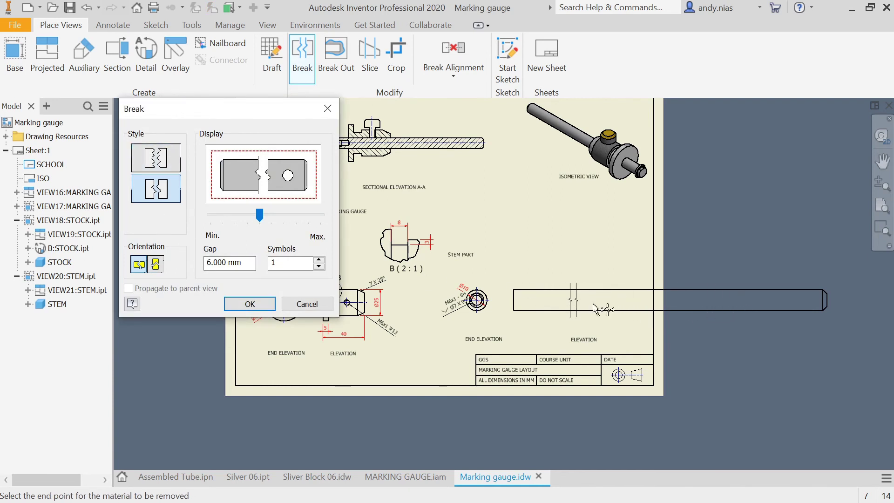
{"action": "left_click", "coordinate": [768, 301]}
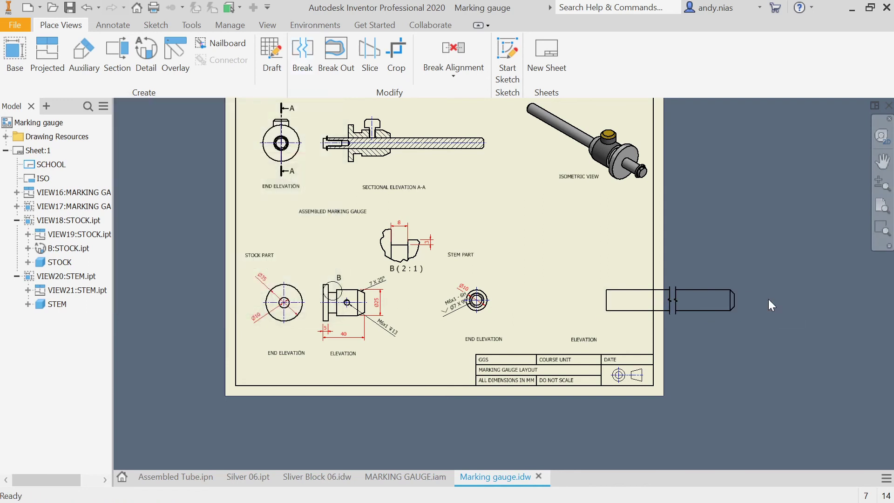
{"action": "left_click_drag", "start_coordinate": [655, 326], "coordinate": [556, 334]}
{"action": "left_click", "coordinate": [566, 330]}
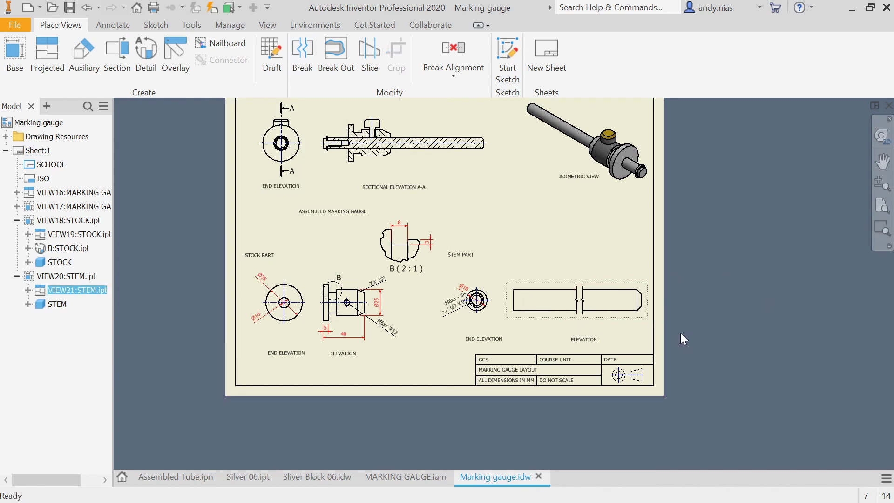
Dimension the overall length of the broken stem elevation, placing the dimension below the view
{"action": "key", "text": "d"}
{"action": "left_click", "coordinate": [512, 305]}
{"action": "scroll", "coordinate": [631, 322], "scroll_direction": "down", "scroll_amount": 3}
{"action": "left_click", "coordinate": [651, 292]}
{"action": "left_click", "coordinate": [551, 331]}
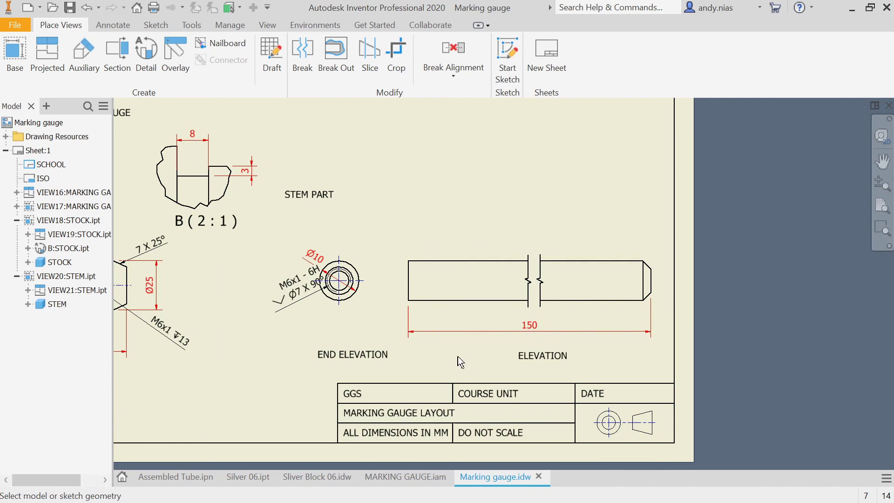
{"action": "key", "text": "Escape"}
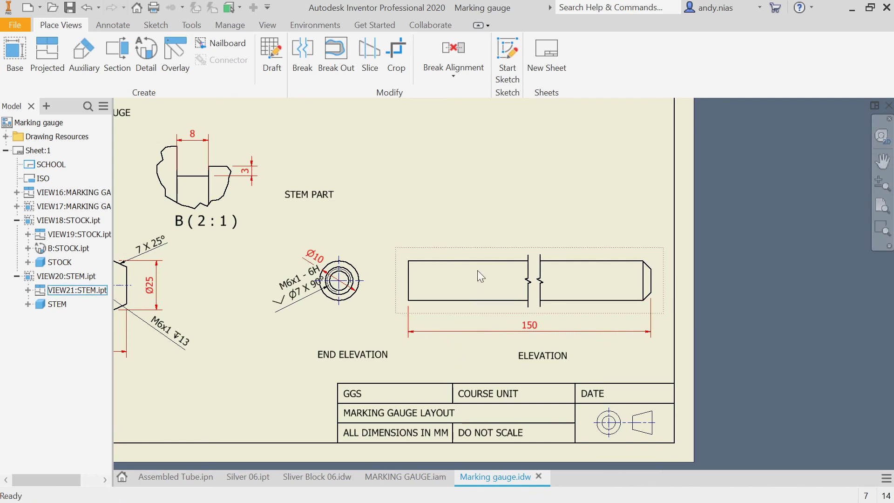
Display the hidden lines of the threaded hole in the stem elevation
{"action": "double_click", "coordinate": [362, 259]}
{"action": "left_click", "coordinate": [303, 319]}
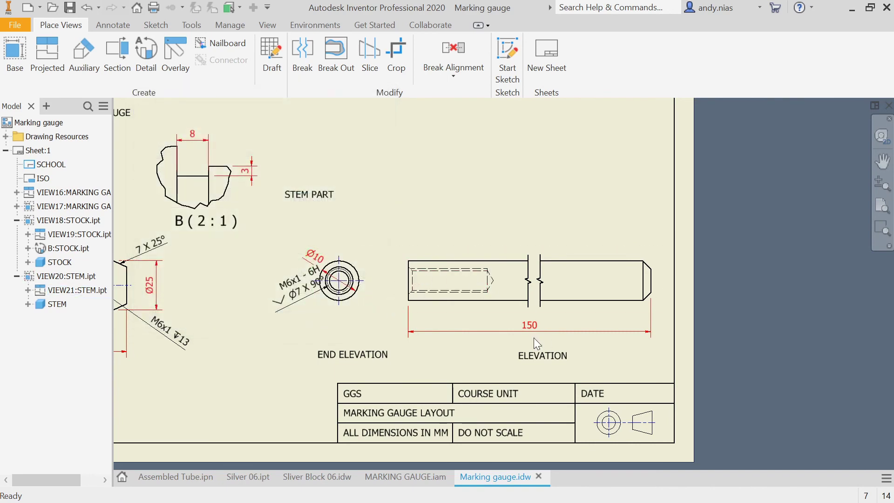
{"action": "scroll", "coordinate": [420, 264], "scroll_direction": "up", "scroll_amount": 3}
{"action": "scroll", "coordinate": [426, 283], "scroll_direction": "down", "scroll_amount": 3}
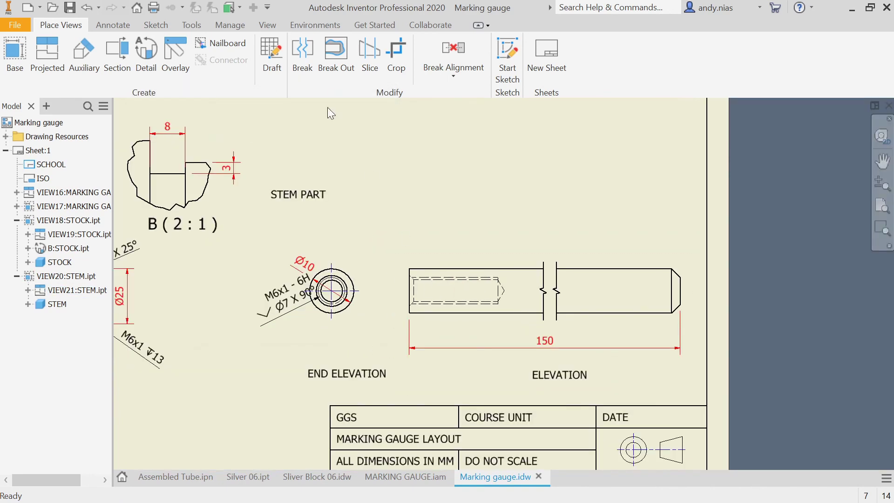
Add a centreline along the stem elevation from the midpoint of its left end to the midpoint of its chamfered end
{"action": "left_click", "coordinate": [127, 27]}
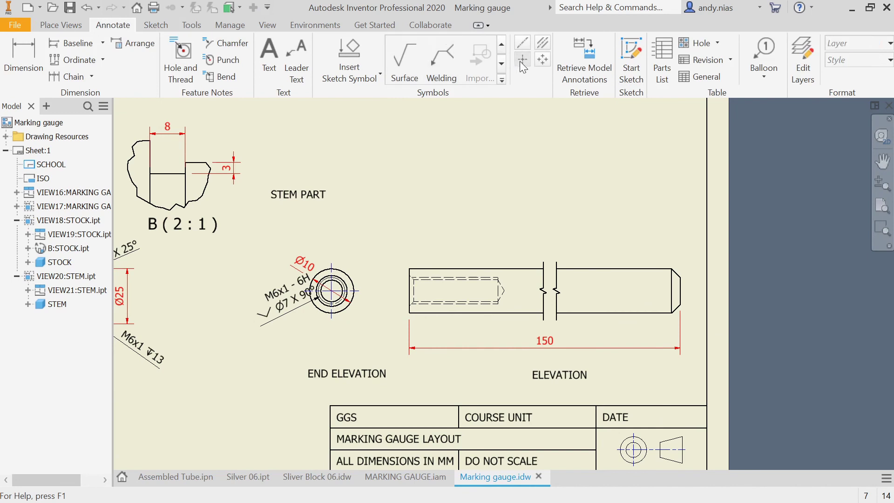
{"action": "left_click", "coordinate": [523, 45]}
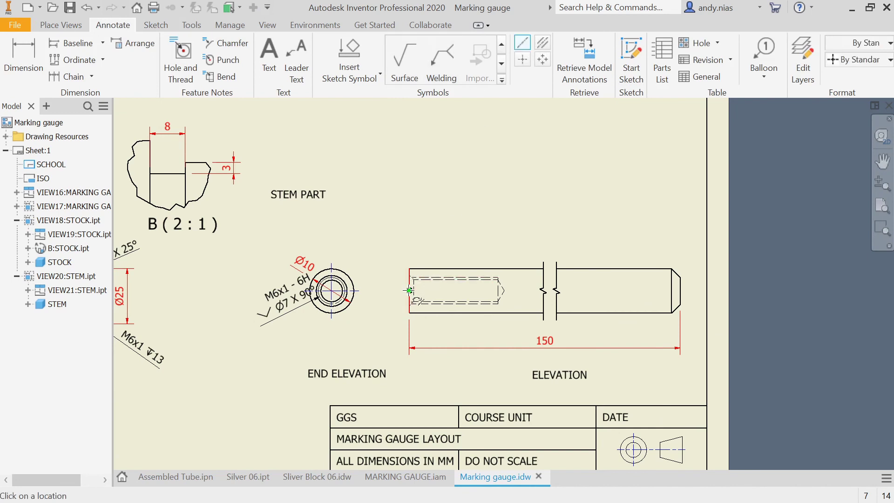
{"action": "left_click", "coordinate": [409, 290]}
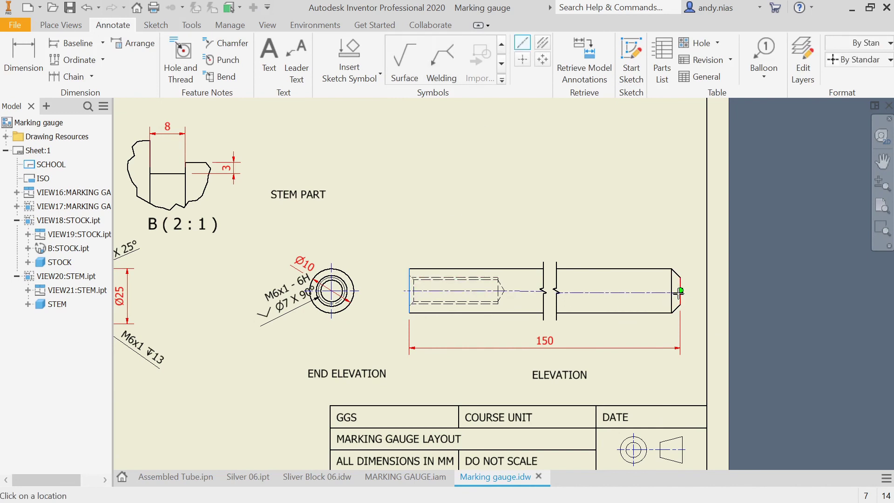
{"action": "right_click", "coordinate": [706, 298]}
{"action": "left_click", "coordinate": [748, 293]}
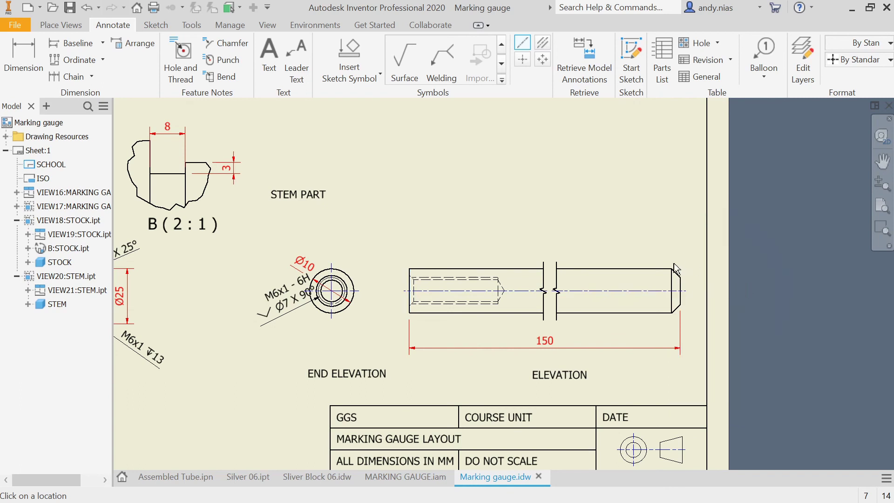
Add a chamfer note to the upper chamfered edge of the stem elevation, placed above and to the right
{"action": "left_click", "coordinate": [226, 43]}
{"action": "left_click", "coordinate": [681, 277]}
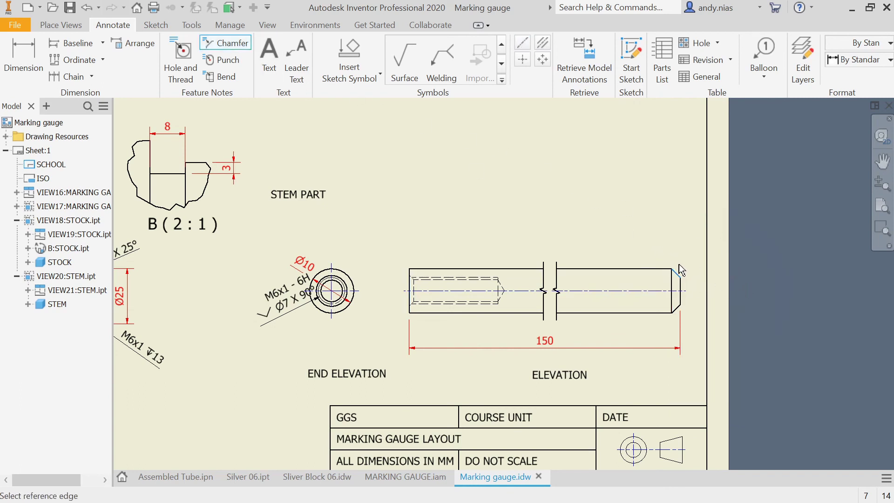
{"action": "left_click", "coordinate": [661, 269]}
{"action": "left_click", "coordinate": [694, 249]}
{"action": "key", "text": "Escape"}
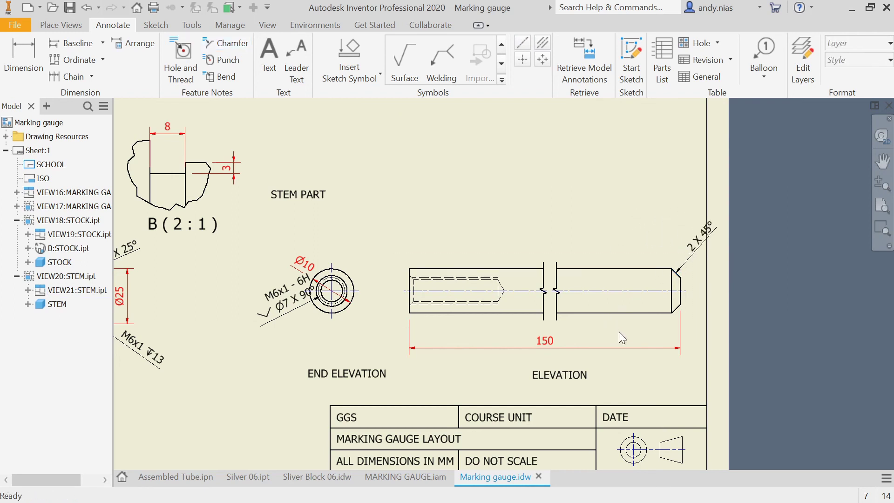
Move the hole and thread note of the stem's end elevation slightly further down and left from the circle
{"action": "left_click_drag", "start_coordinate": [622, 330], "coordinate": [612, 330]}
{"action": "left_click", "coordinate": [557, 202]}
{"action": "scroll", "coordinate": [566, 205], "scroll_direction": "up", "scroll_amount": 2}
{"action": "middle_click_drag", "start_coordinate": [566, 206], "coordinate": [650, 240]}
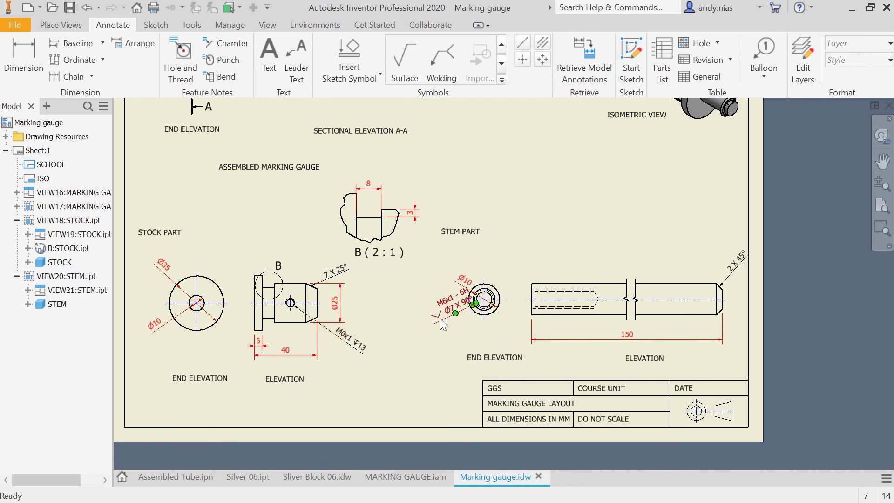
{"action": "left_click_drag", "start_coordinate": [457, 314], "coordinate": [444, 321]}
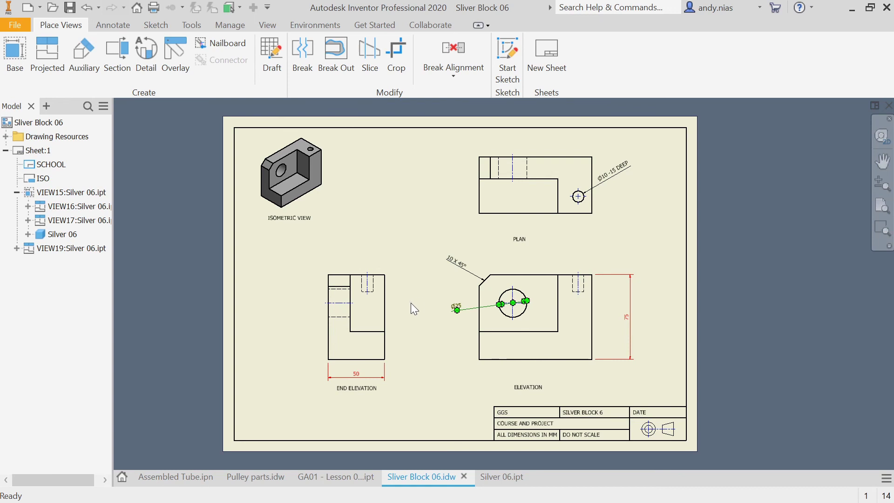
In the Sliver Block 06 drawing, move the large hole's diameter dimension down and left, and open its precision and tolerance settings
{"action": "scroll", "coordinate": [459, 309], "scroll_direction": "up", "scroll_amount": 3}
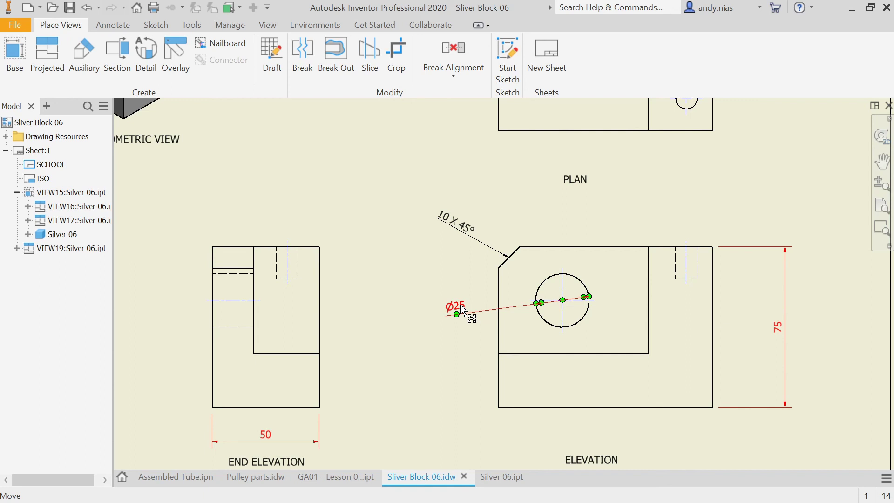
{"action": "left_click_drag", "start_coordinate": [462, 310], "coordinate": [445, 328]}
{"action": "right_click", "coordinate": [446, 315]}
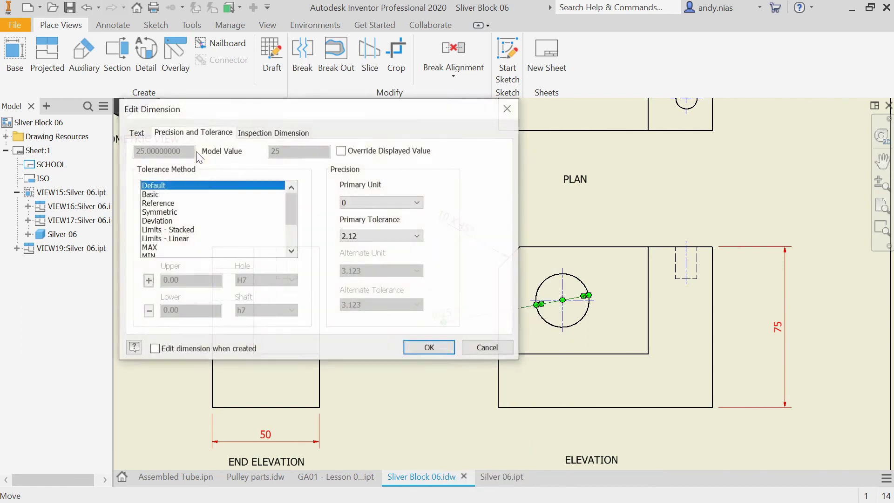
{"action": "left_click", "coordinate": [137, 133]}
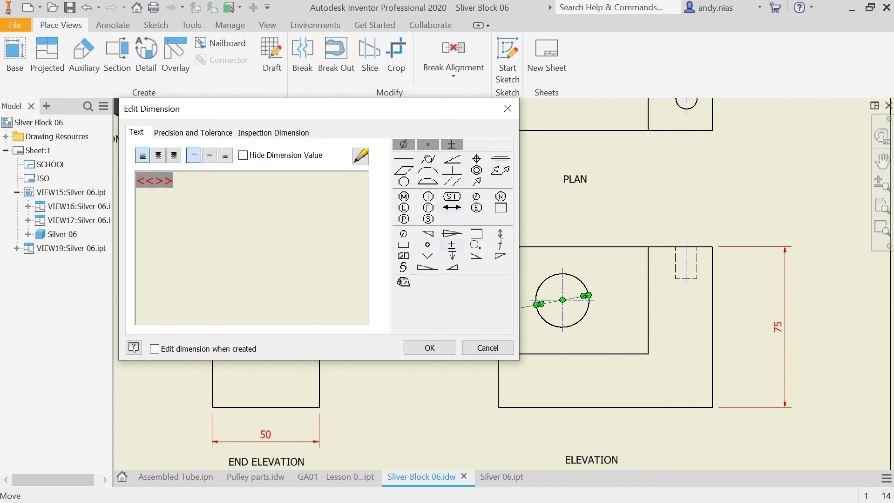
{"action": "left_click", "coordinate": [176, 133]}
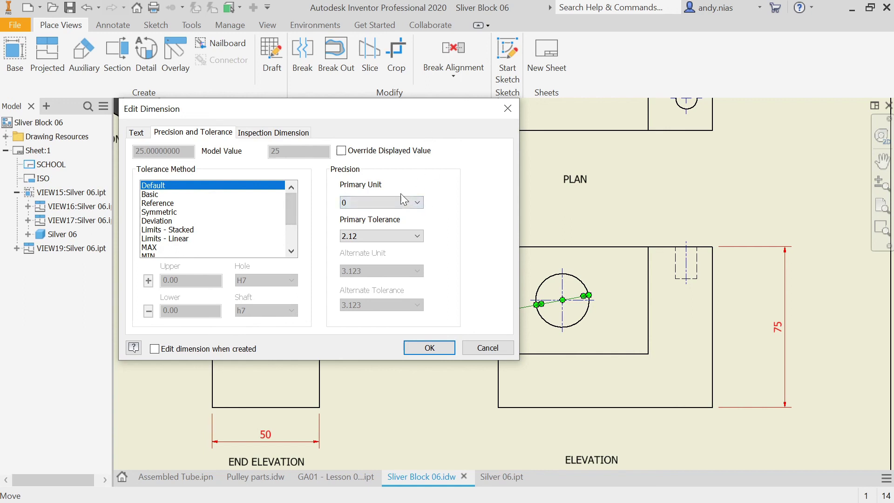
Try a primary unit precision of 1.1 for the large hole's diameter dimension, and restore it to 0
{"action": "left_click", "coordinate": [417, 203]}
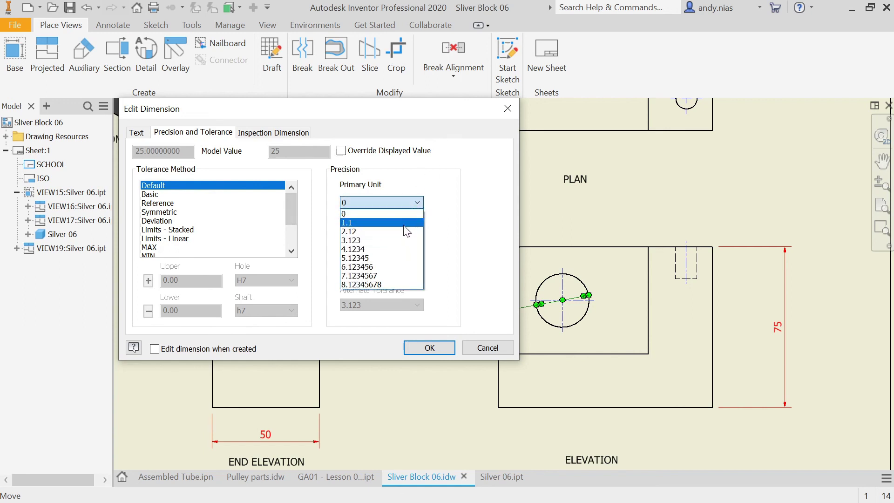
{"action": "left_click", "coordinate": [406, 224]}
{"action": "left_click_drag", "start_coordinate": [367, 118], "coordinate": [527, 125]}
{"action": "left_click", "coordinate": [570, 215]}
{"action": "left_click", "coordinate": [568, 228]}
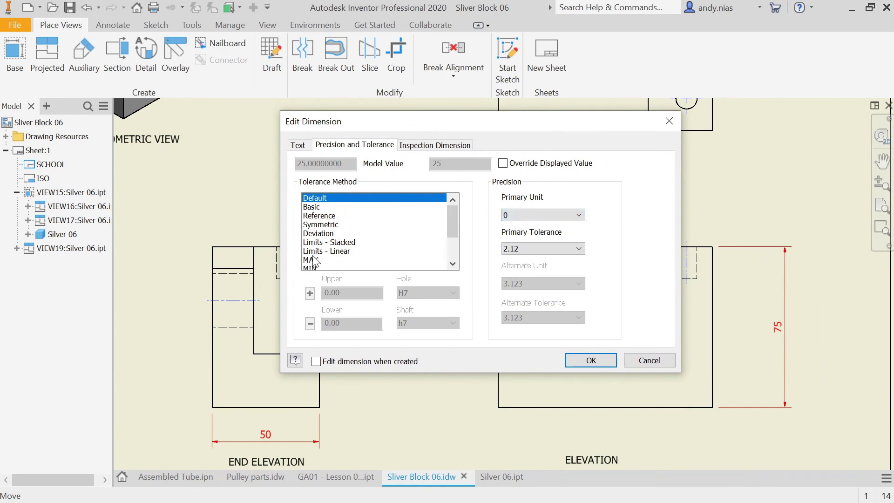
Apply a symmetric tolerance of 0.20 to the large hole's diameter dimension and adjust its placement beside the elevation
{"action": "left_click", "coordinate": [324, 225]}
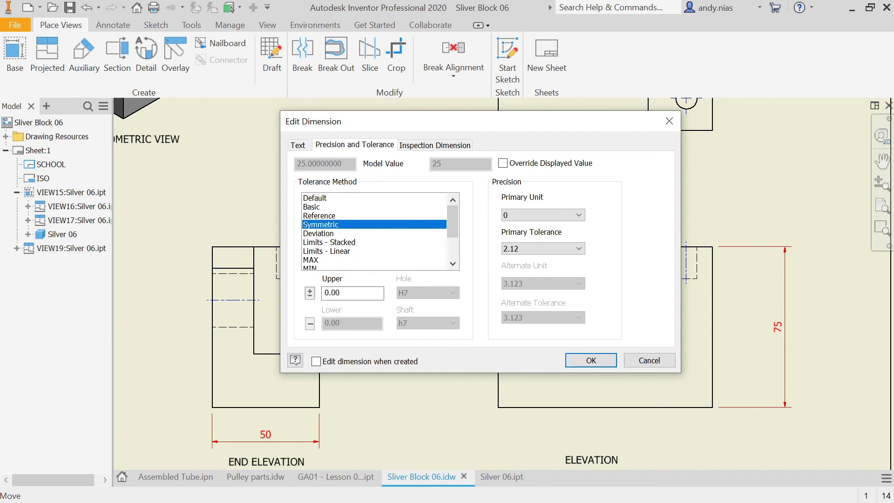
{"action": "left_click", "coordinate": [337, 292]}
{"action": "type", "text": "2"}
{"action": "left_click", "coordinate": [592, 360]}
{"action": "mouse_move", "coordinate": [445, 324]}
{"action": "left_mouse_down"}
{"action": "mouse_move", "coordinate": [453, 338]}
{"action": "mouse_move", "coordinate": [443, 347]}
{"action": "mouse_move", "coordinate": [446, 326]}
{"action": "mouse_move", "coordinate": [451, 342]}
{"action": "mouse_move", "coordinate": [470, 322]}
{"action": "mouse_move", "coordinate": [465, 333]}
{"action": "mouse_move", "coordinate": [456, 324]}
{"action": "left_mouse_up"}
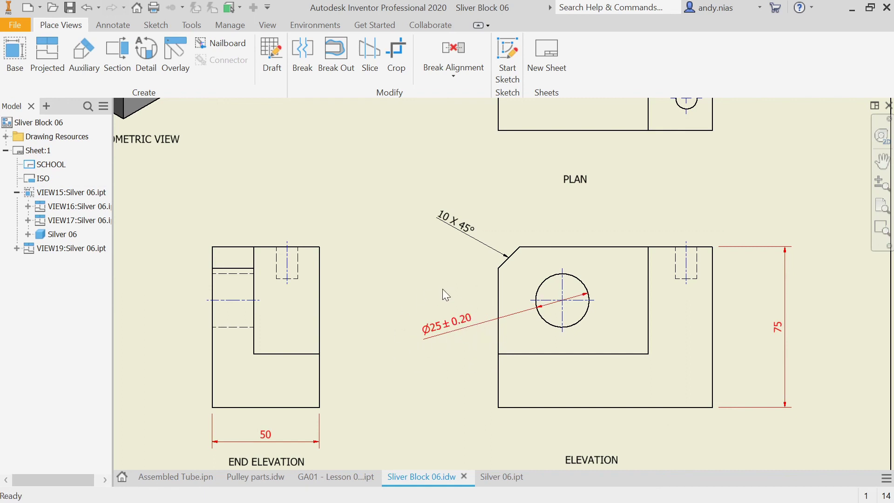
Dimension the short upper-left vertical edge of the plan view, placing the dimension to its left
{"action": "scroll", "coordinate": [455, 275], "scroll_direction": "down", "scroll_amount": 2}
{"action": "middle_click_drag", "start_coordinate": [455, 275], "coordinate": [446, 331]}
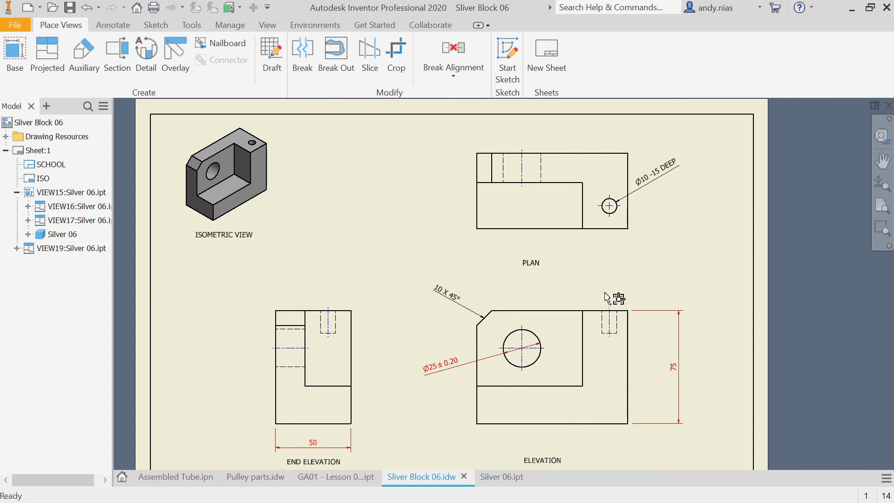
{"action": "key", "text": "d"}
{"action": "left_click", "coordinate": [476, 167]}
{"action": "left_click", "coordinate": [453, 164]}
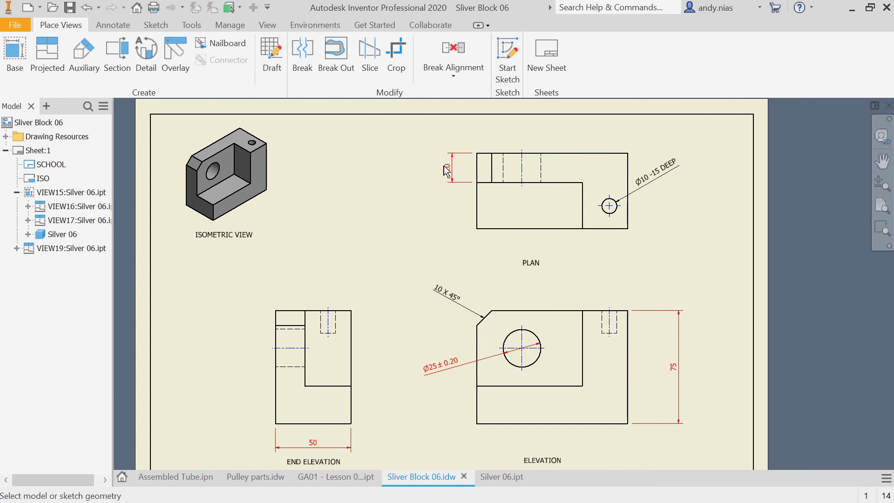
Set the precision of the plan view's new vertical dimension to one decimal place, 1.1 - [1/2]
{"action": "scroll", "coordinate": [443, 167], "scroll_direction": "down", "scroll_amount": 4}
{"action": "middle_click_drag", "start_coordinate": [446, 182], "coordinate": [429, 237]}
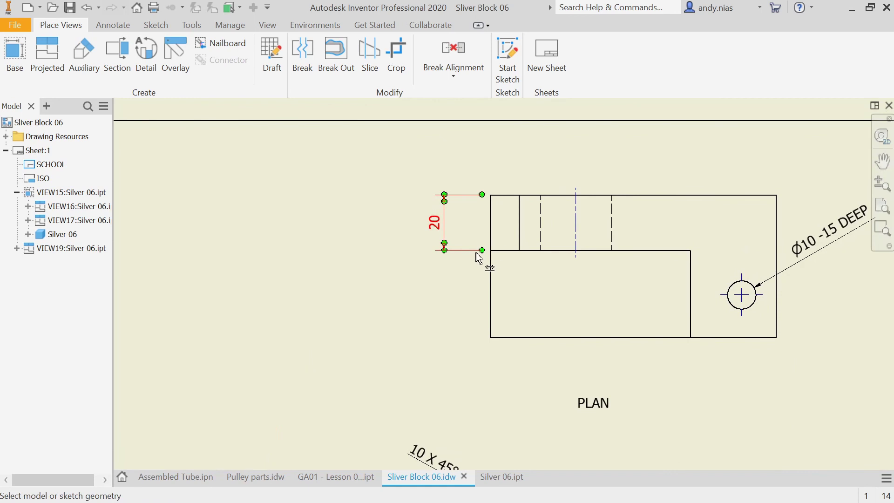
{"action": "right_click", "coordinate": [433, 227]}
{"action": "mouse_move", "coordinate": [470, 287]}
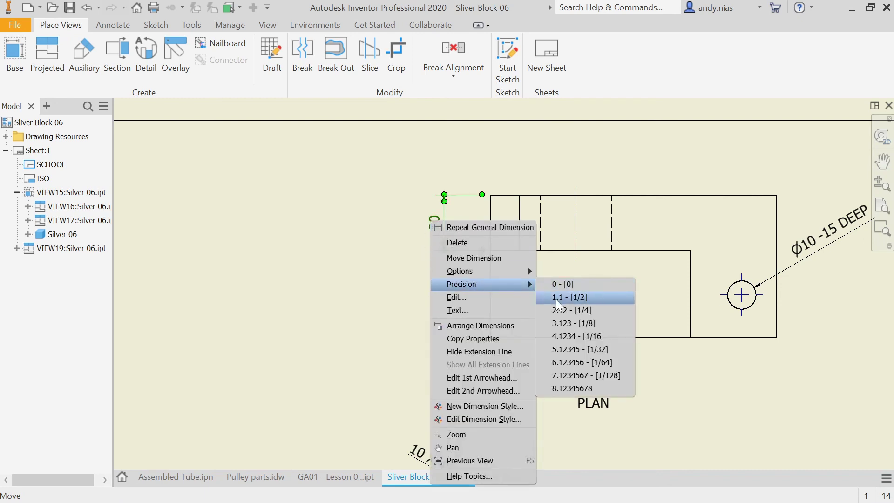
{"action": "left_click", "coordinate": [569, 296]}
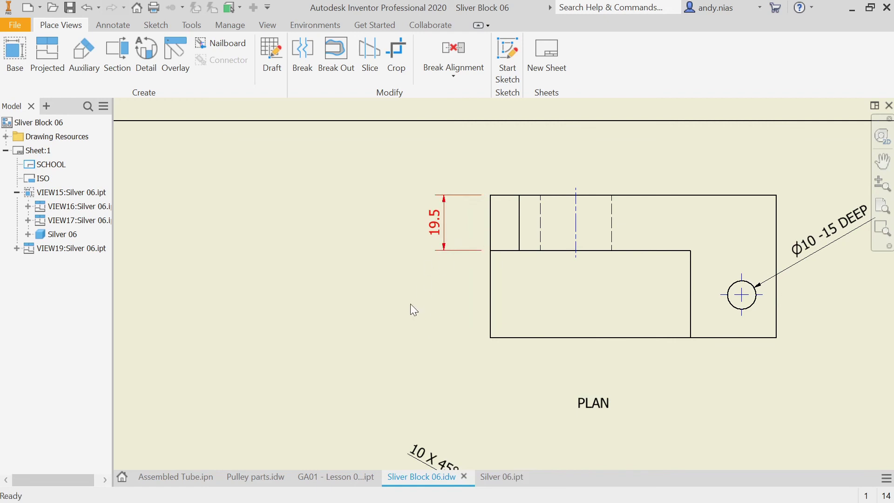
{"action": "scroll", "coordinate": [419, 300], "scroll_direction": "down", "scroll_amount": 3}
{"action": "middle_click_drag", "start_coordinate": [419, 299], "coordinate": [471, 228]}
{"action": "left_click_drag", "start_coordinate": [470, 228], "coordinate": [480, 208]}
{"action": "scroll", "coordinate": [475, 211], "scroll_direction": "down", "scroll_amount": 1}
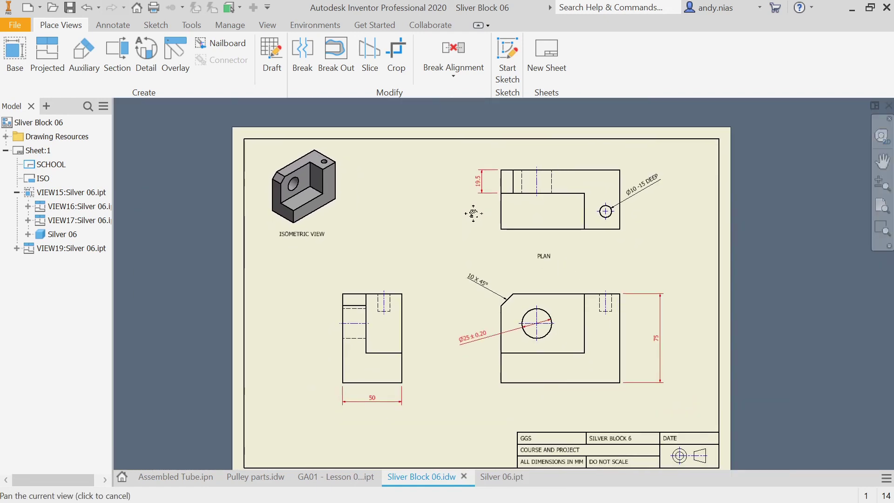
{"action": "middle_click_drag", "start_coordinate": [474, 211], "coordinate": [467, 201]}
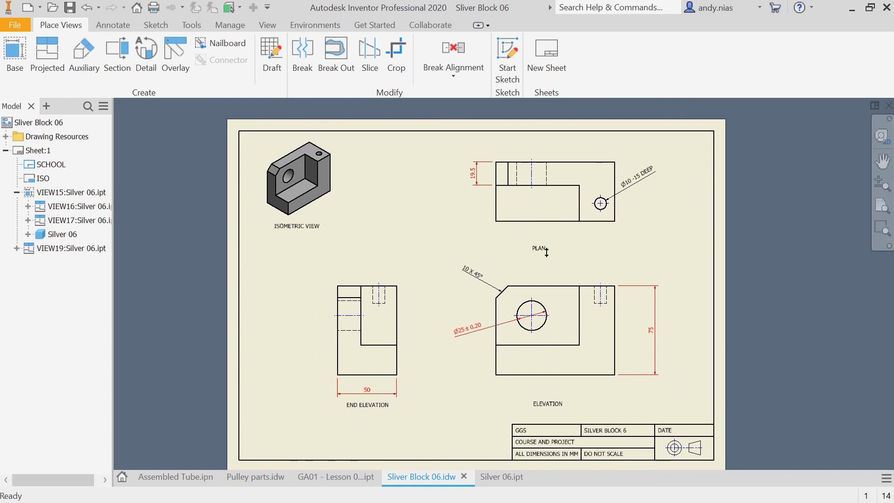